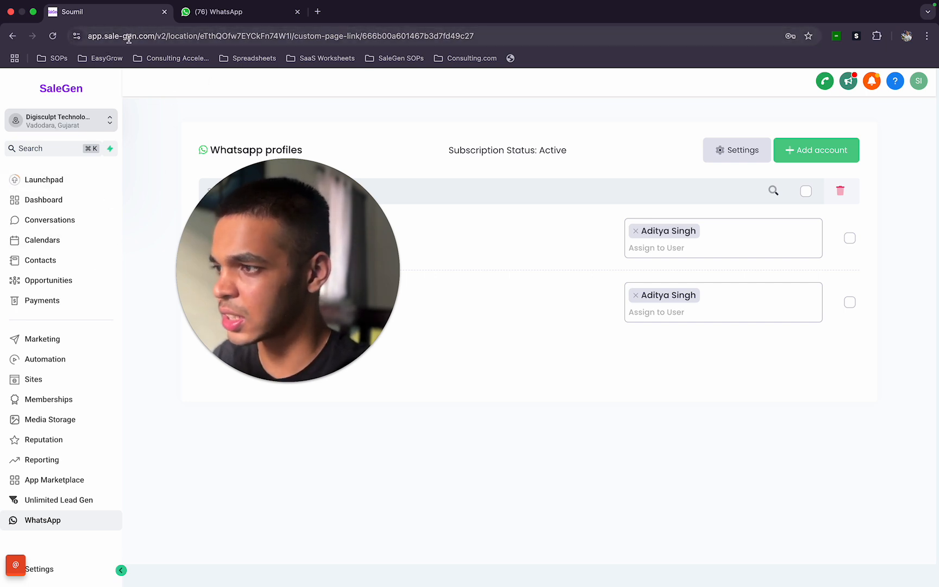
- Open the staff members list in the account settings
{"action": "left_click", "coordinate": [74, 571]}
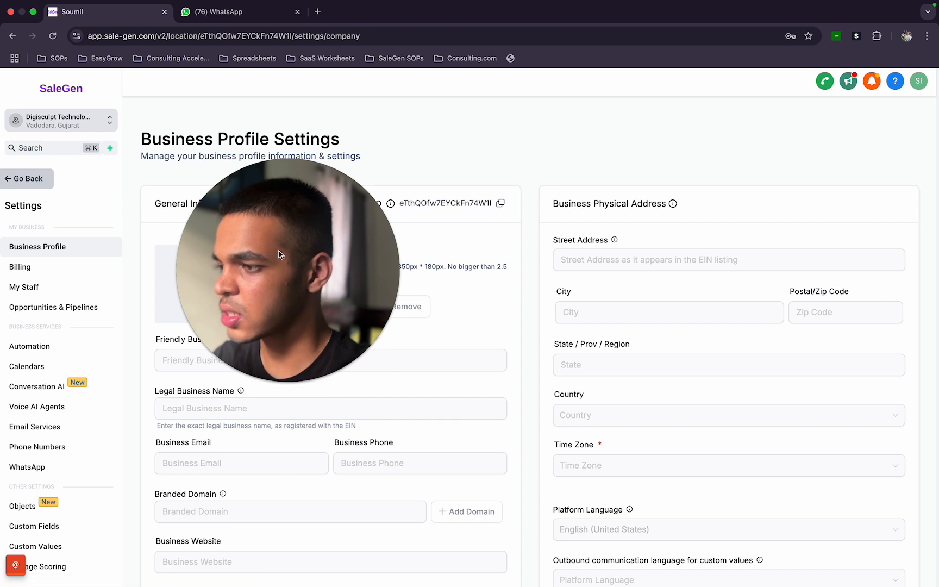
{"action": "left_click", "coordinate": [70, 287]}
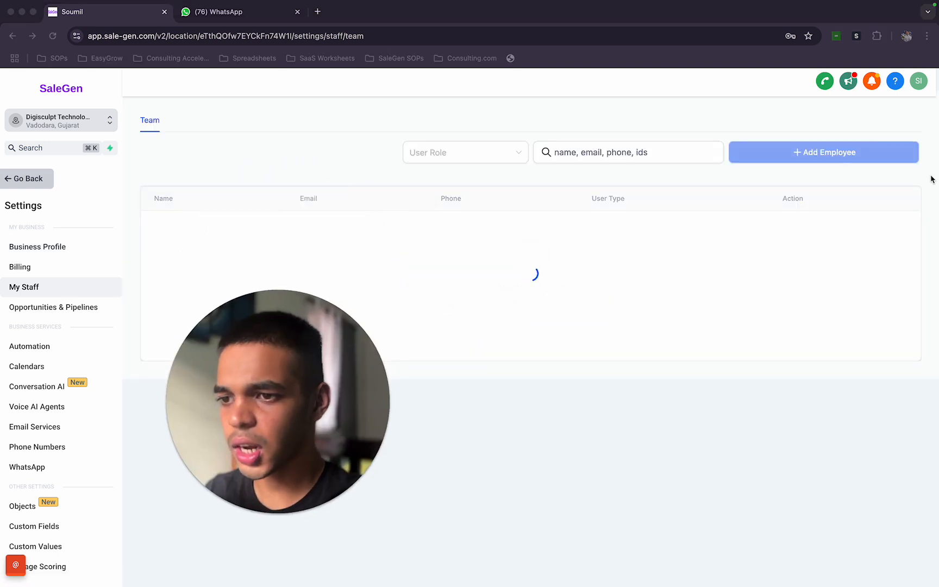
- Start adding a new employee to the team
{"action": "left_click", "coordinate": [814, 154]}
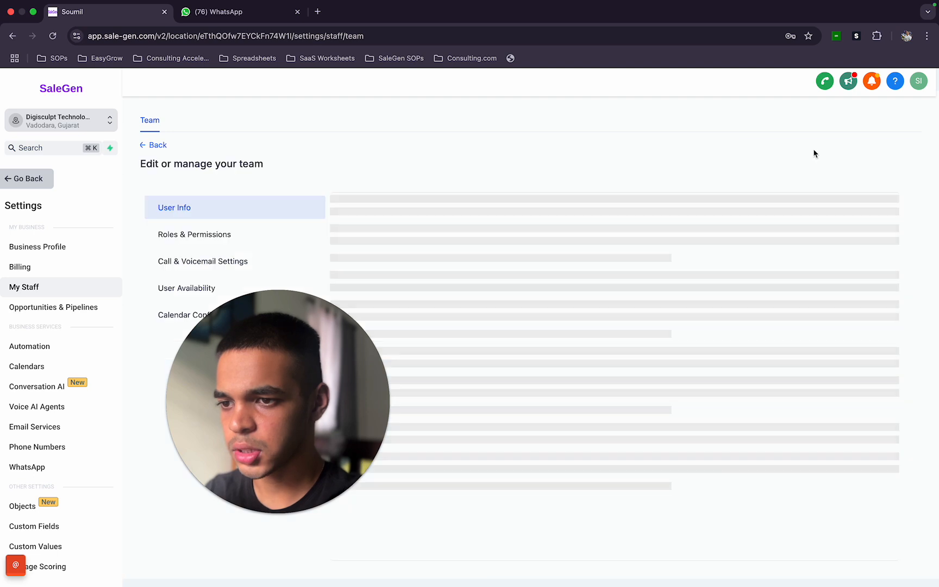
{"action": "left_click", "coordinate": [262, 514]}
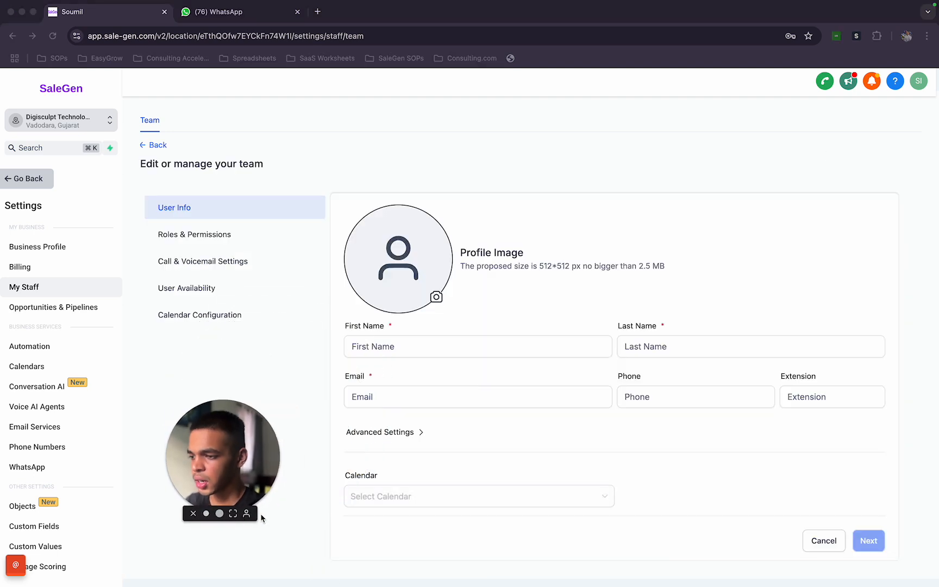
- Paste the new employee's e-mail address into the email field
{"action": "left_click", "coordinate": [423, 351]}
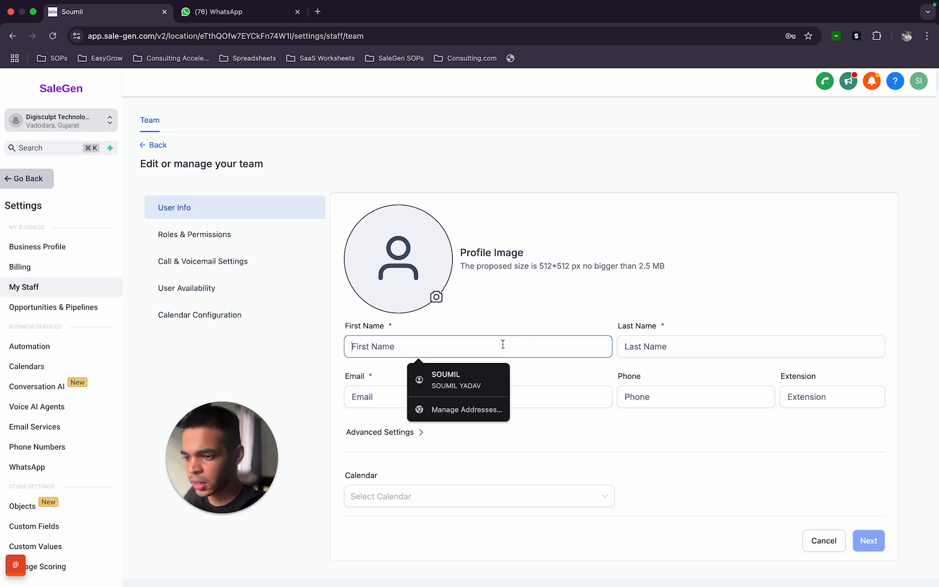
{"action": "left_click", "coordinate": [383, 395]}
{"action": "key", "text": "super+v"}
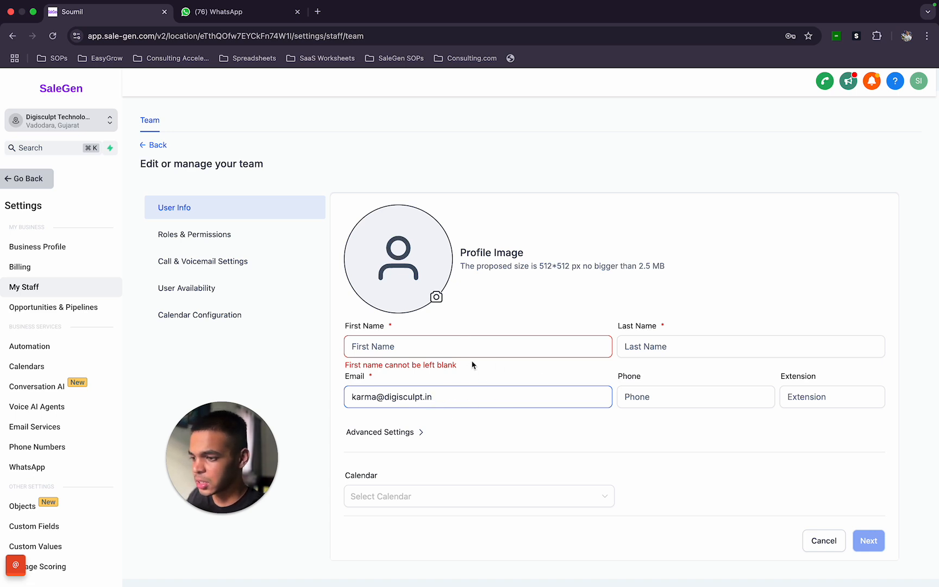
- Fill in the employee's first name and last name
{"action": "left_click", "coordinate": [449, 350]}
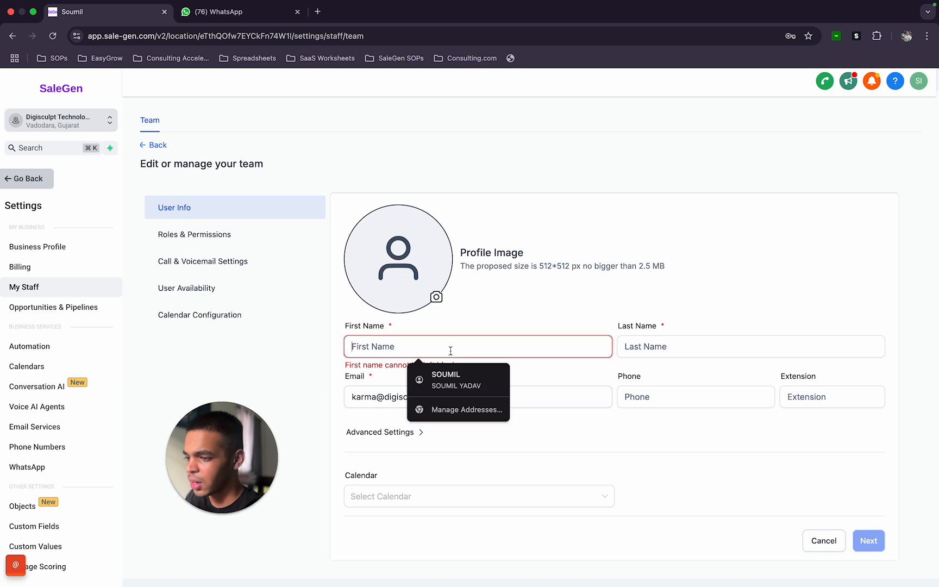
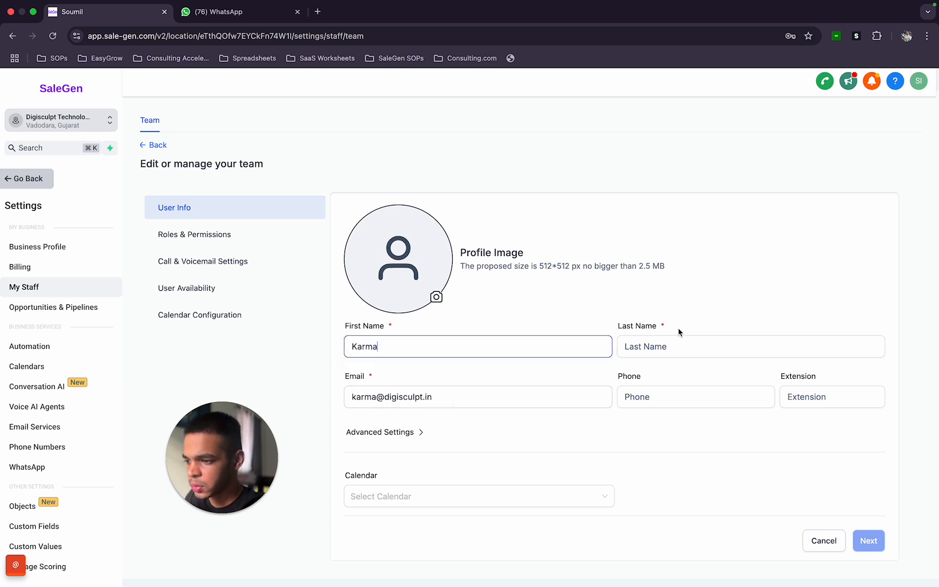
{"action": "left_click", "coordinate": [687, 350]}
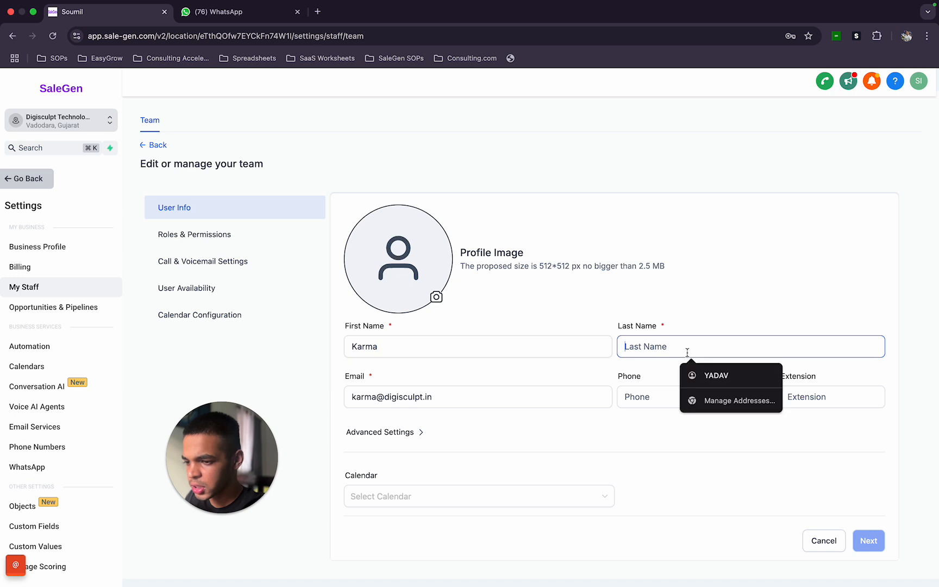
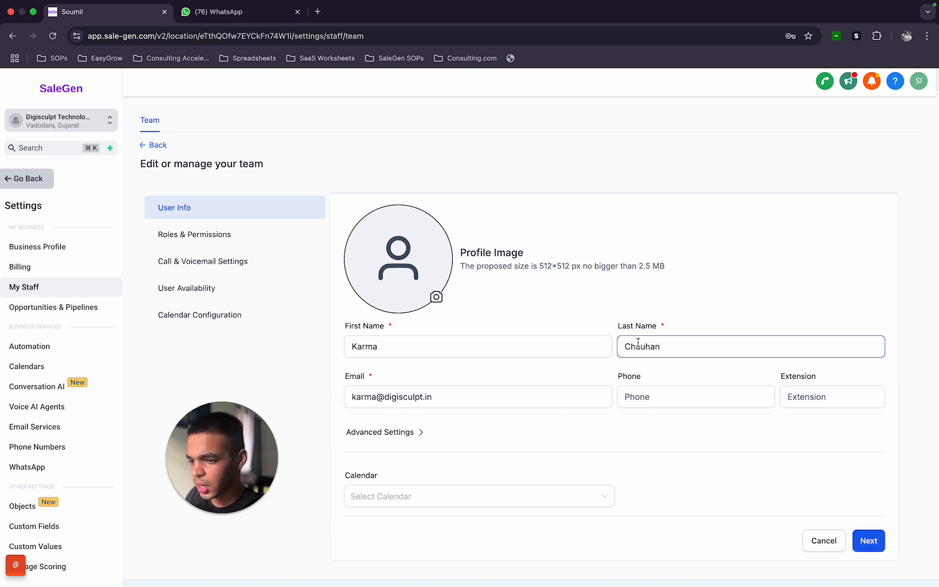
- Expand the advanced settings of the employee form to reveal the password field
{"action": "left_click", "coordinate": [446, 395]}
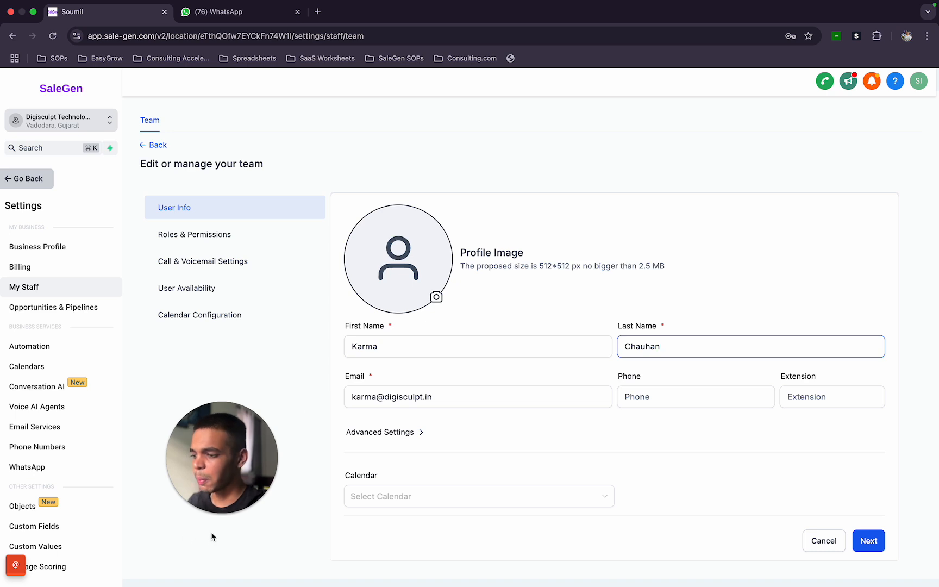
{"action": "left_click", "coordinate": [218, 514]}
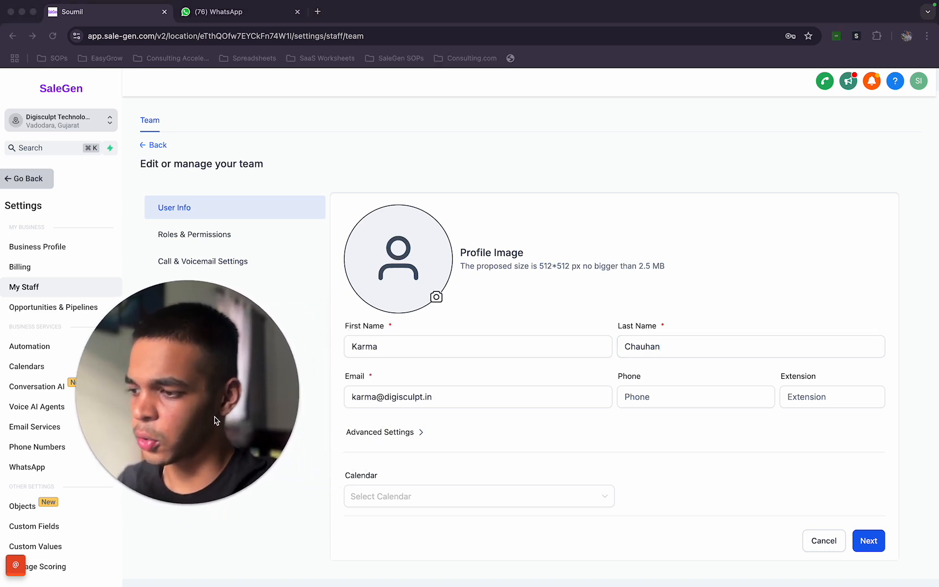
{"action": "left_click", "coordinate": [532, 124]}
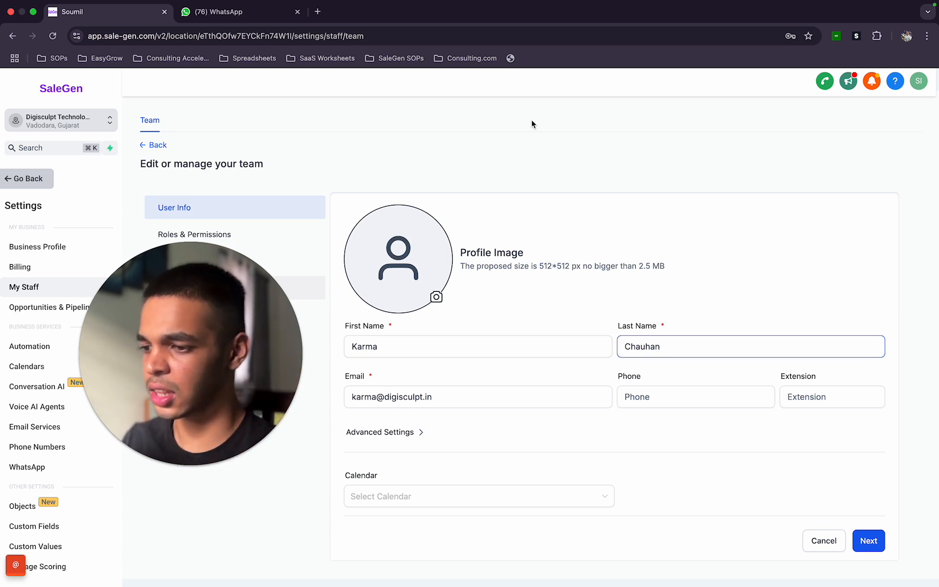
{"action": "left_click", "coordinate": [440, 390]}
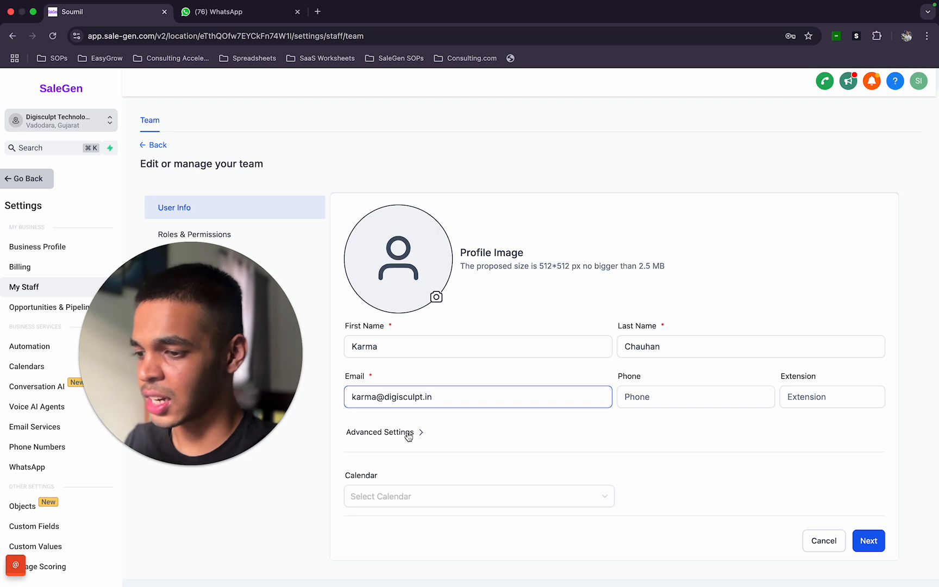
{"action": "left_click", "coordinate": [408, 433]}
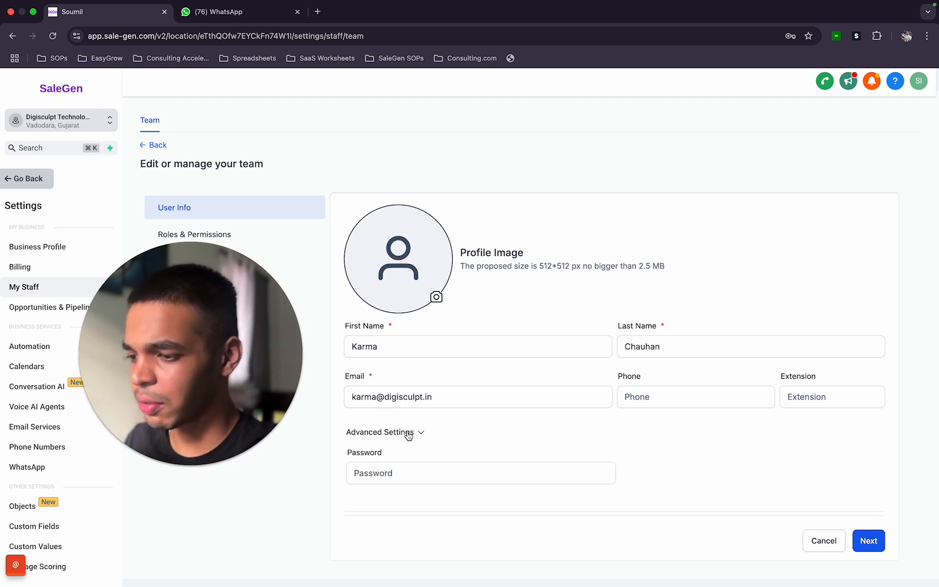
{"action": "scroll", "coordinate": [416, 439], "scroll_direction": "down", "scroll_amount": 2}
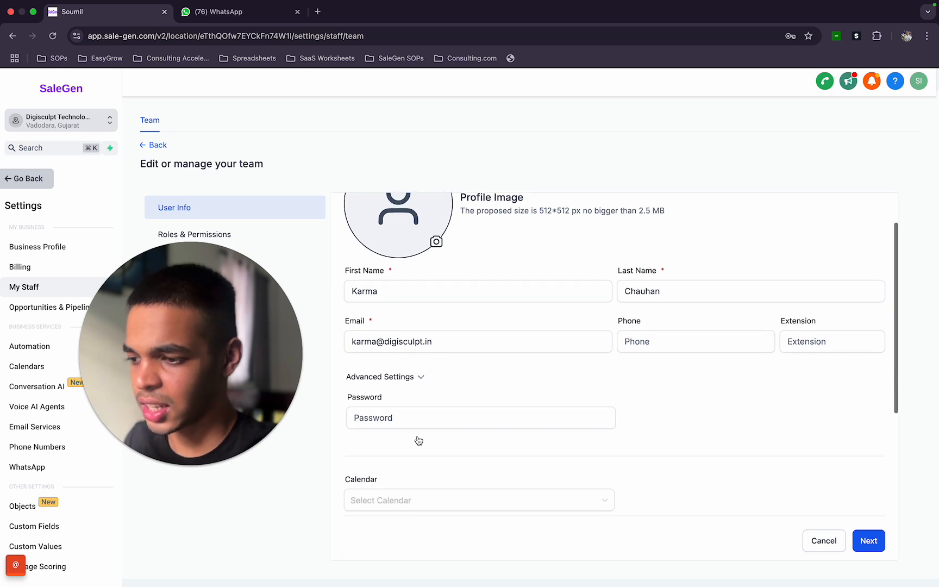
- Enter a password for the new employee that meets the case, symbol, number and length rules
{"action": "left_click", "coordinate": [421, 419]}
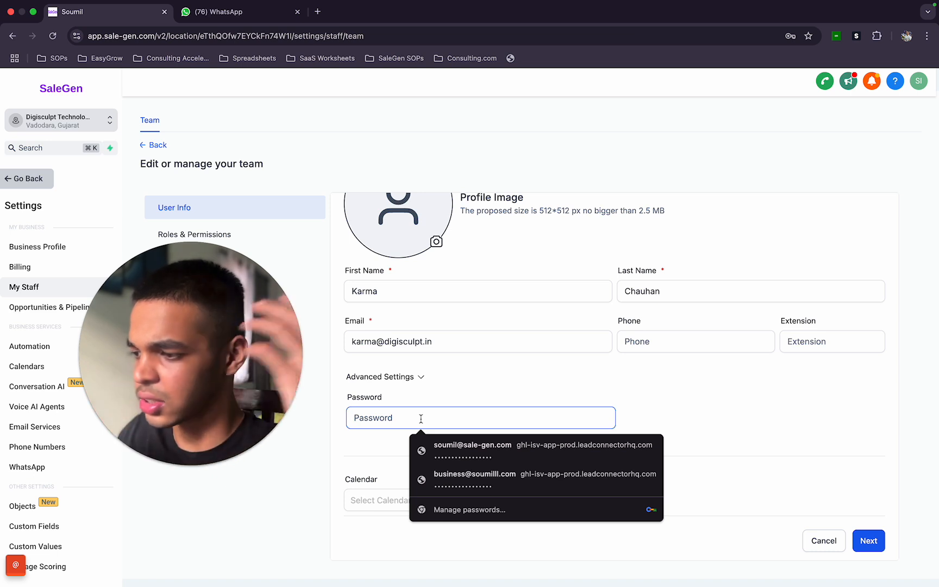
{"action": "type", "text": "•••"}
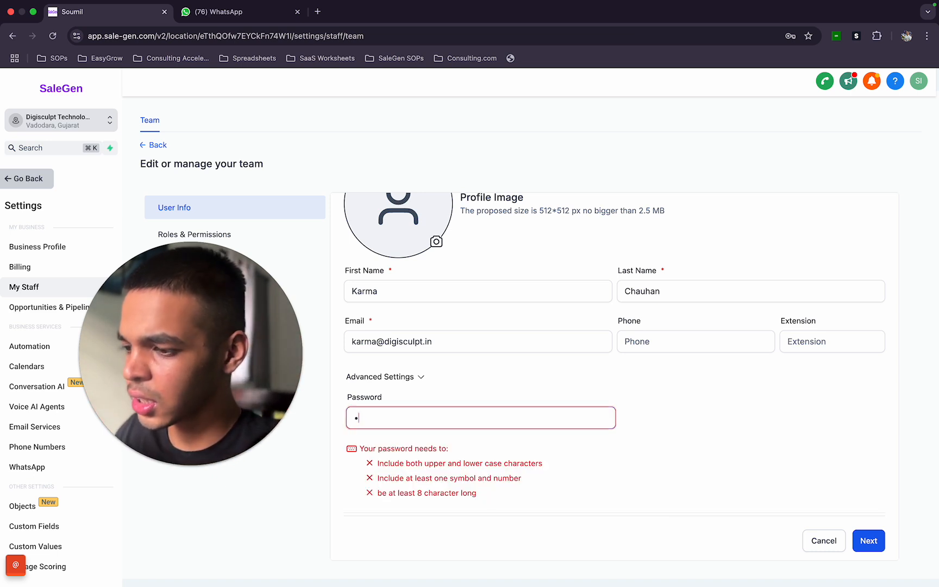
{"action": "type", "text": "••••••"}
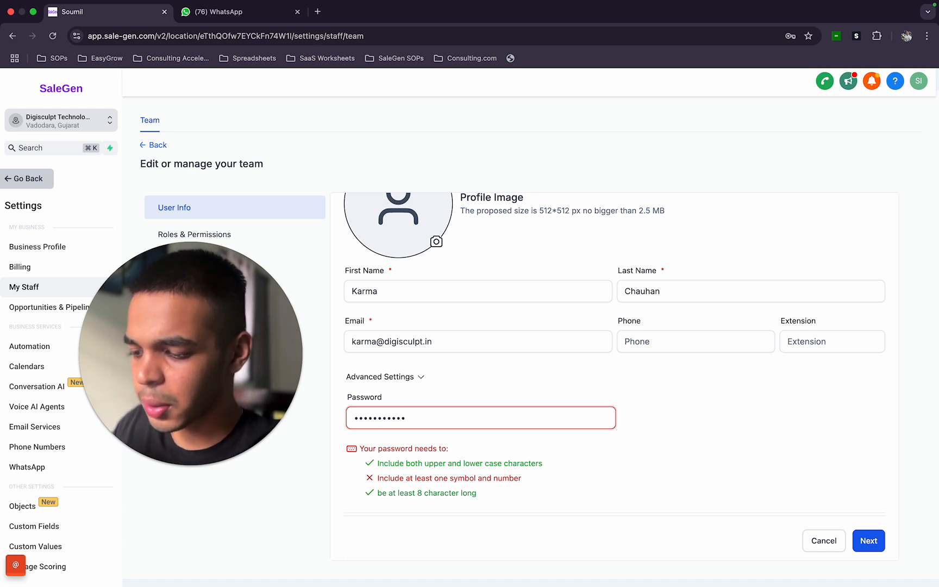
{"action": "type", "text": "•"}
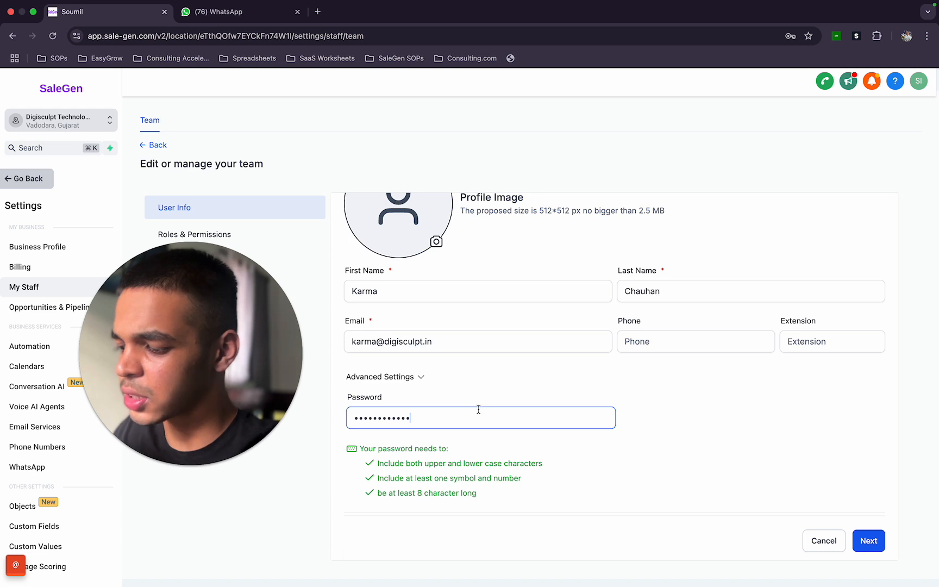
{"action": "key", "text": "super+a"}
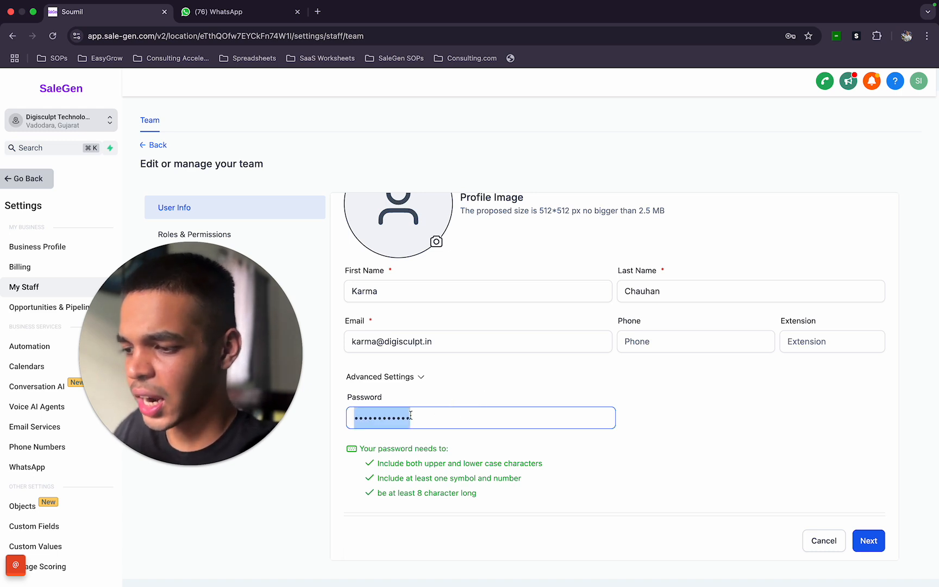
{"action": "left_click", "coordinate": [523, 453]}
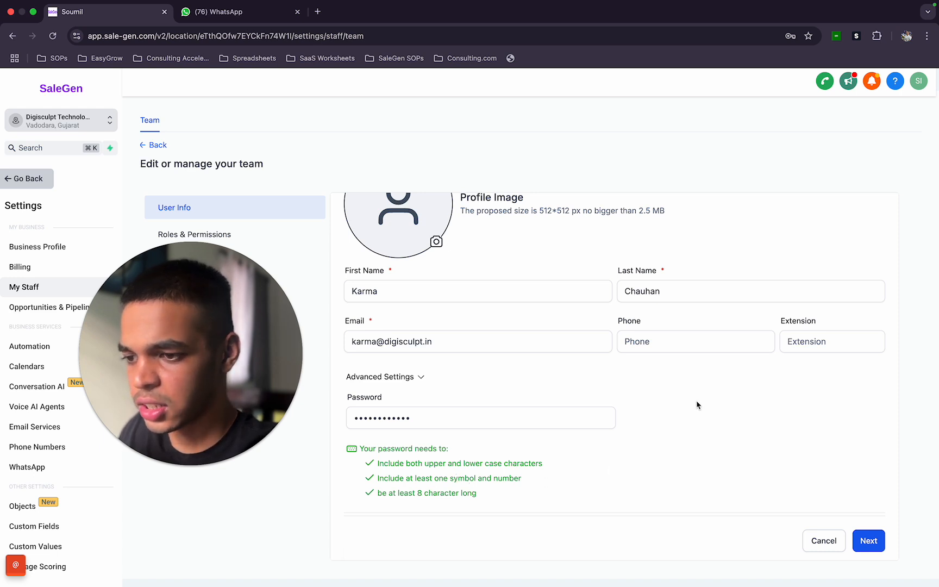
- Continue from the user info to the roles and permissions page
{"action": "scroll", "coordinate": [540, 400], "scroll_direction": "up", "scroll_amount": 2}
{"action": "left_click", "coordinate": [679, 349]}
{"action": "left_click", "coordinate": [478, 402]}
{"action": "left_click", "coordinate": [475, 493]}
{"action": "left_click", "coordinate": [493, 472]}
{"action": "left_click", "coordinate": [805, 488]}
{"action": "left_click", "coordinate": [870, 542]}
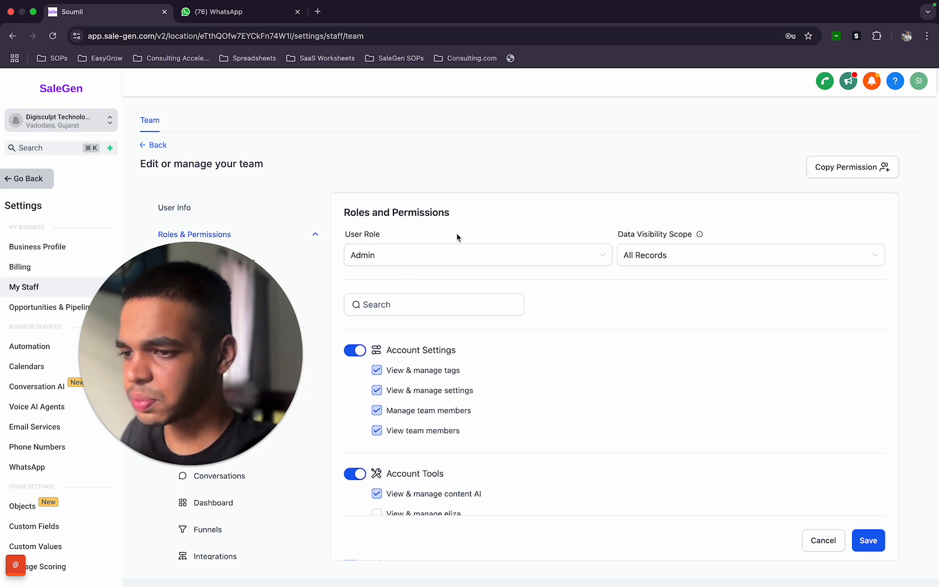
- Review the user role options and the list of permission groups for the new employee
{"action": "left_click", "coordinate": [479, 258]}
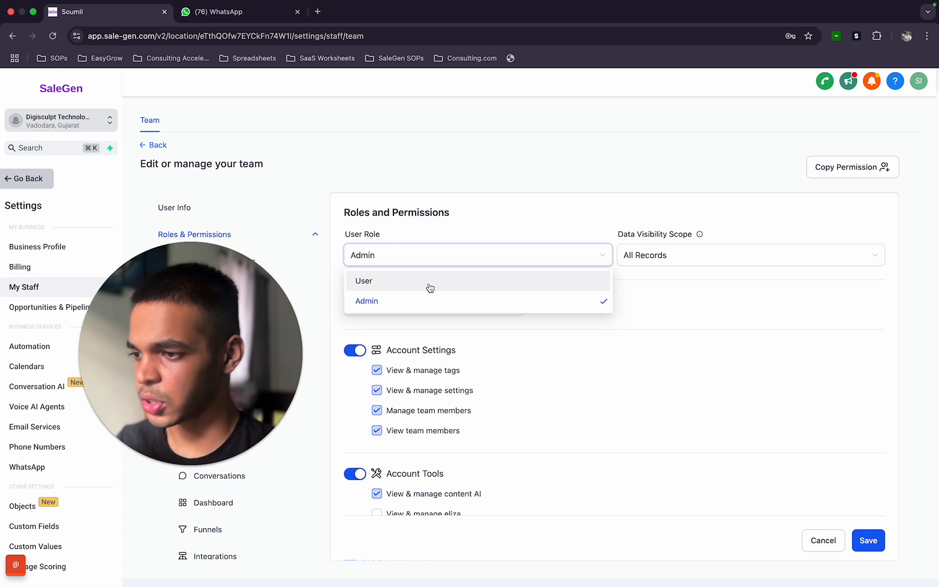
{"action": "left_click", "coordinate": [428, 304]}
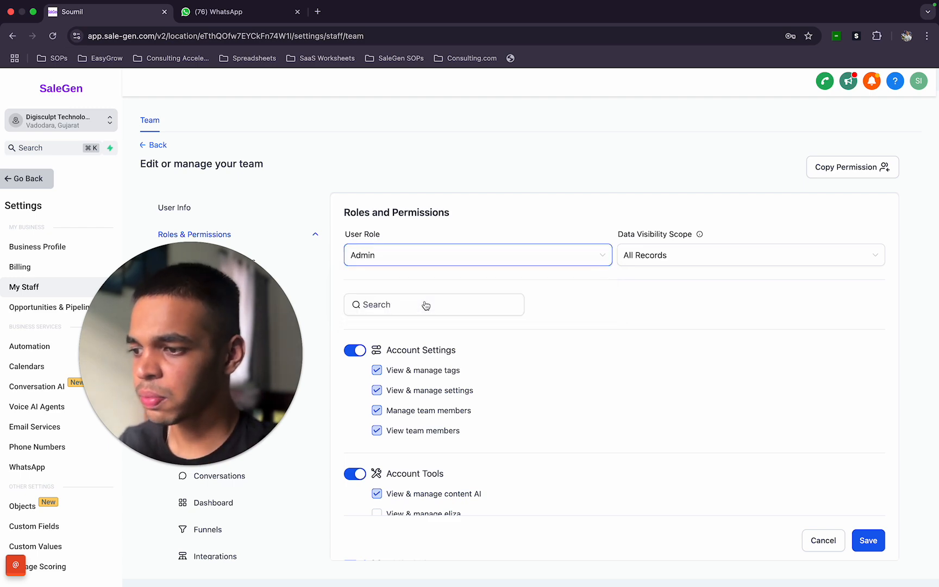
{"action": "scroll", "coordinate": [381, 313], "scroll_direction": "down", "scroll_amount": 10}
{"action": "scroll", "coordinate": [376, 315], "scroll_direction": "up", "scroll_amount": 10}
{"action": "left_click", "coordinate": [783, 419]}
{"action": "left_click_drag", "start_coordinate": [193, 384], "coordinate": [818, 208]}
{"action": "scroll", "coordinate": [457, 443], "scroll_direction": "down", "scroll_amount": 10}
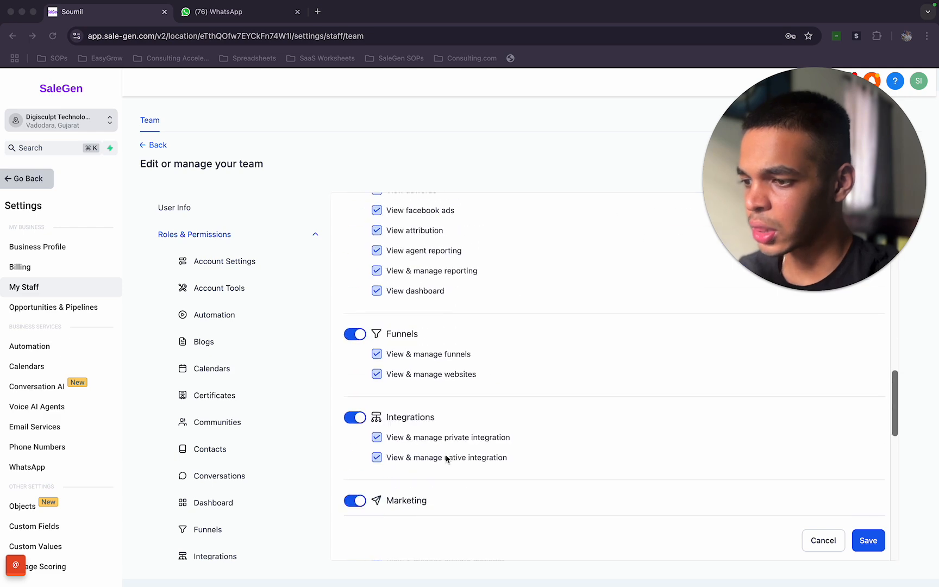
{"action": "scroll", "coordinate": [447, 457], "scroll_direction": "up", "scroll_amount": 3}
{"action": "scroll", "coordinate": [447, 457], "scroll_direction": "down", "scroll_amount": 12}
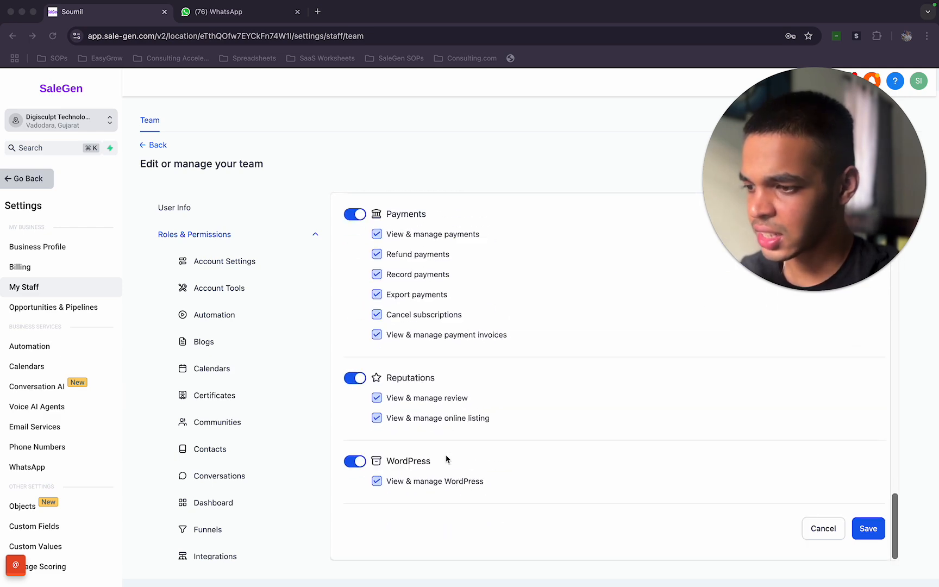
{"action": "scroll", "coordinate": [447, 459], "scroll_direction": "up", "scroll_amount": 3}
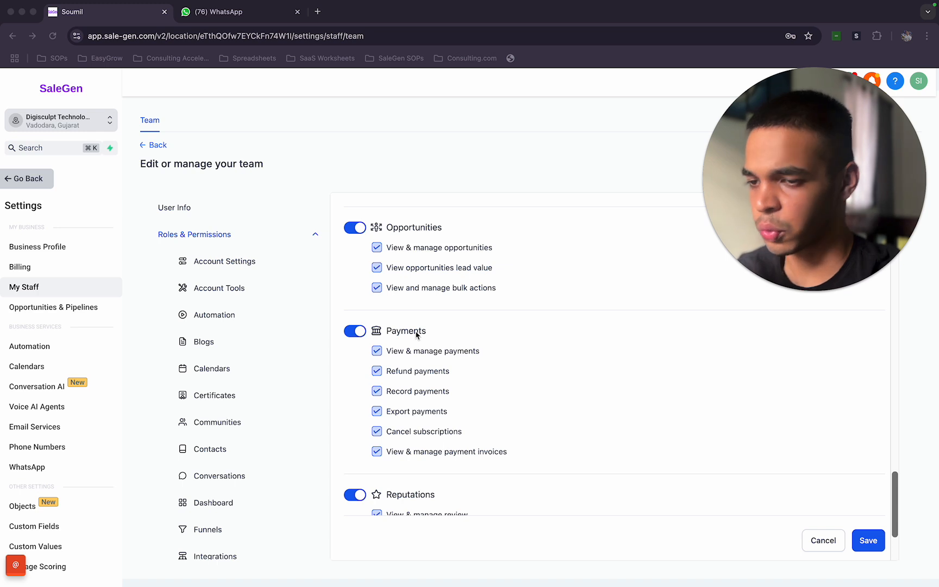
- Try toggling the Payments and Opportunities permission groups off and back on
{"action": "left_click", "coordinate": [357, 338]}
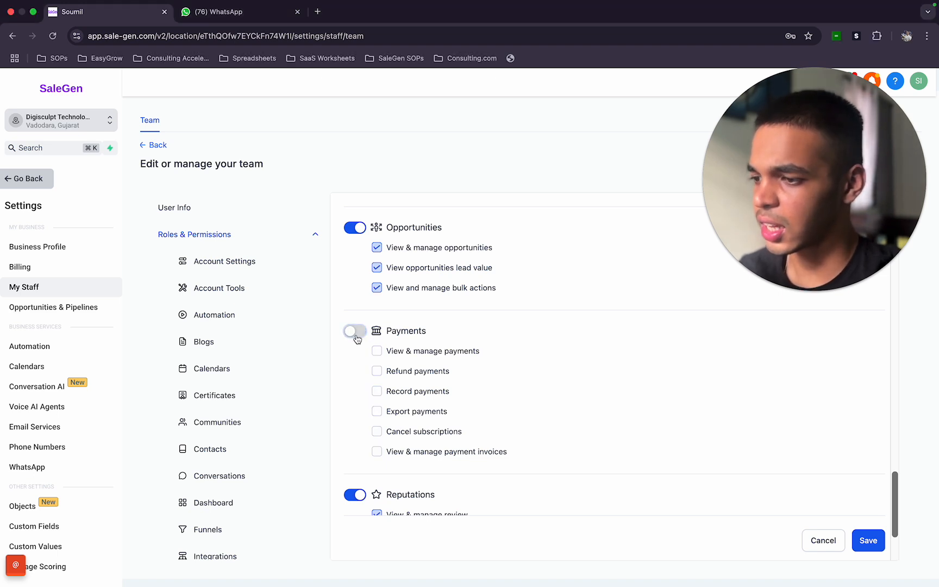
{"action": "left_click", "coordinate": [356, 338]}
{"action": "scroll", "coordinate": [357, 339], "scroll_direction": "up", "scroll_amount": 2}
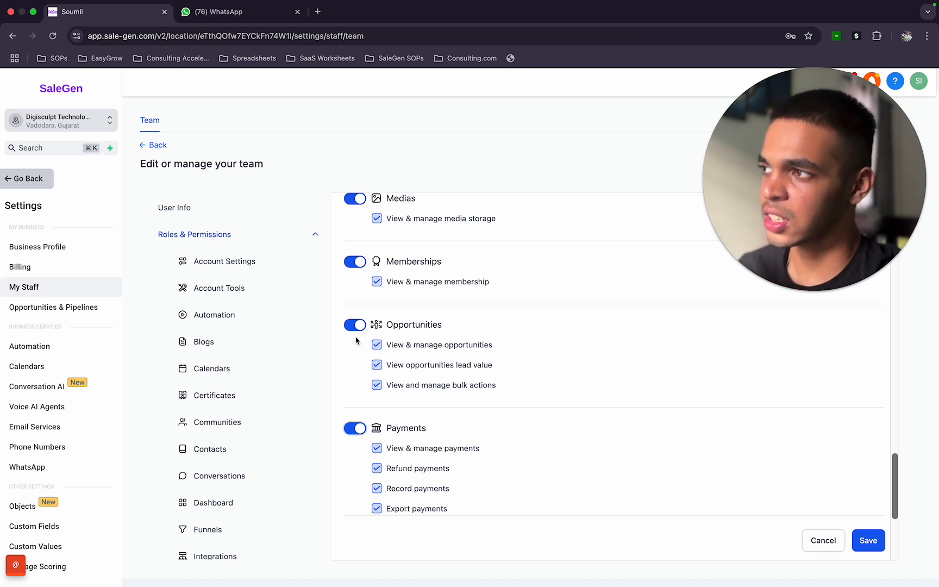
{"action": "left_click", "coordinate": [358, 325]}
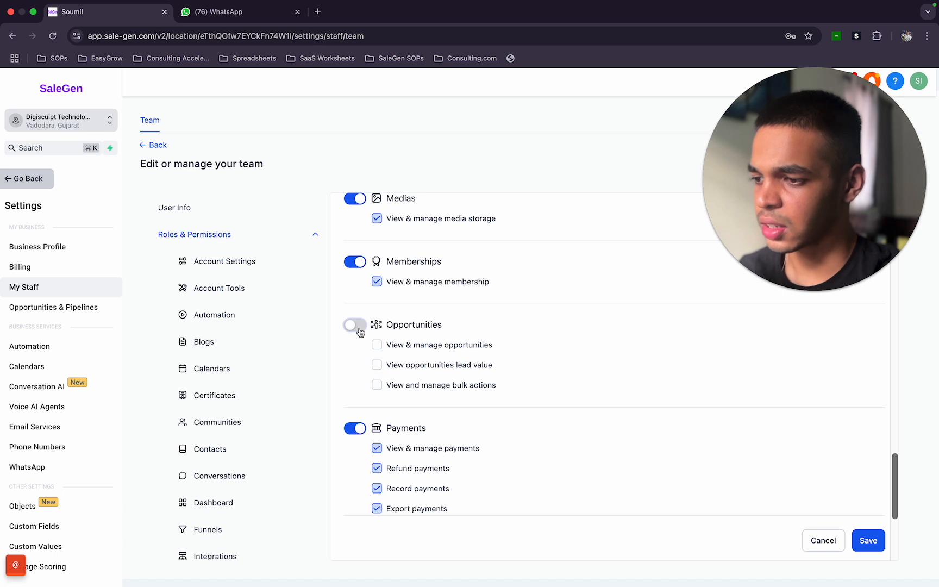
{"action": "left_click", "coordinate": [358, 325]}
- Try toggling the Memberships and Medias permission groups off and back on
{"action": "scroll", "coordinate": [359, 326], "scroll_direction": "up", "scroll_amount": 2}
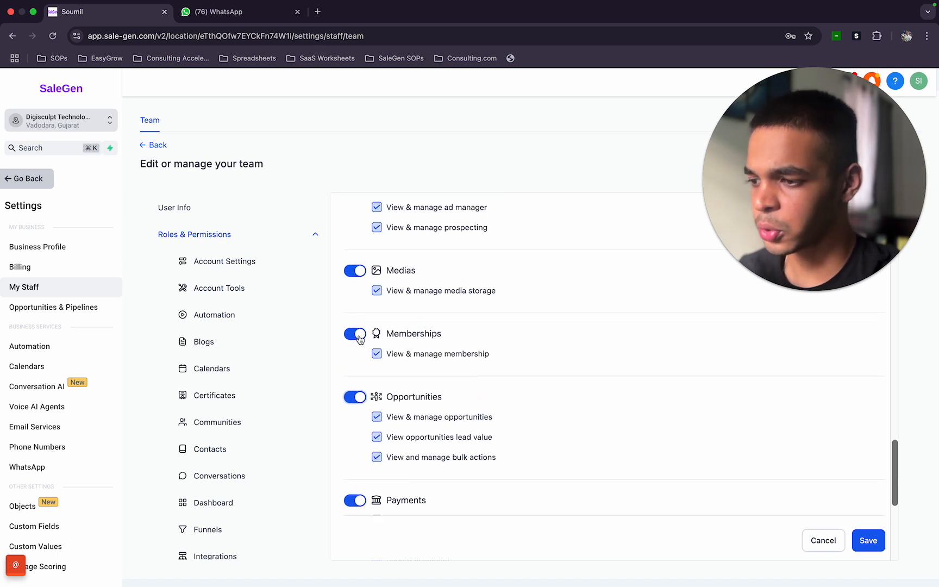
{"action": "left_click", "coordinate": [360, 338]}
{"action": "left_click", "coordinate": [359, 336]}
{"action": "scroll", "coordinate": [360, 337], "scroll_direction": "up", "scroll_amount": 2}
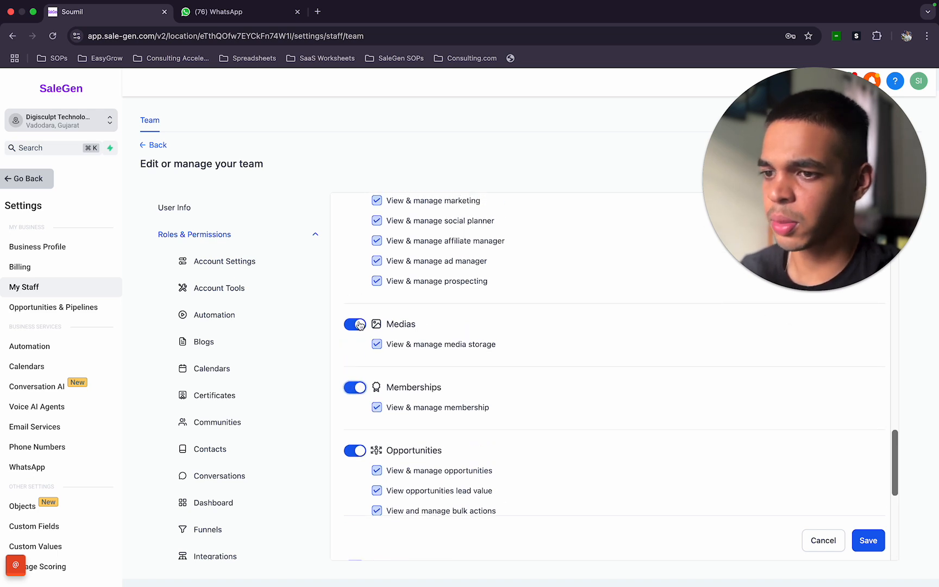
{"action": "left_click", "coordinate": [359, 325]}
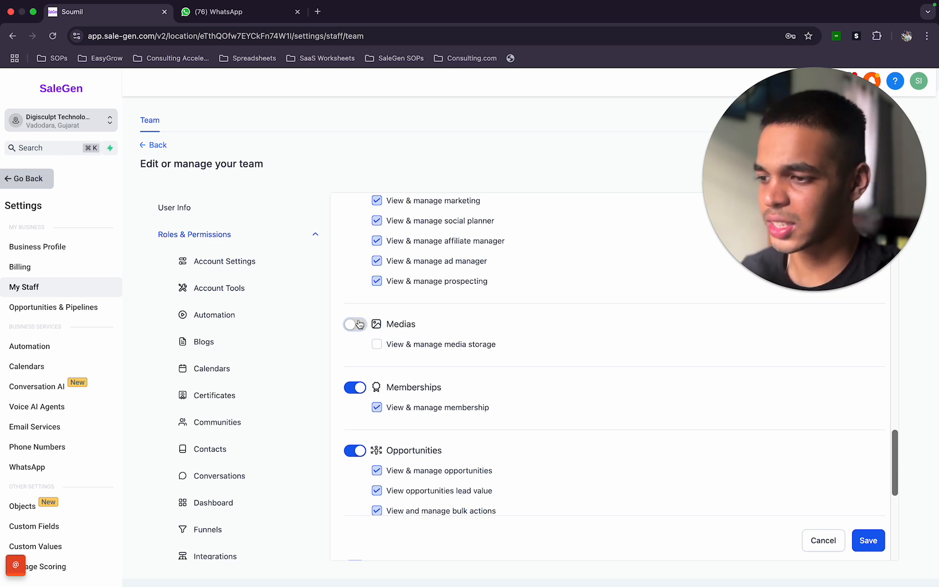
{"action": "left_click", "coordinate": [358, 324]}
{"action": "scroll", "coordinate": [359, 324], "scroll_direction": "up", "scroll_amount": 3}
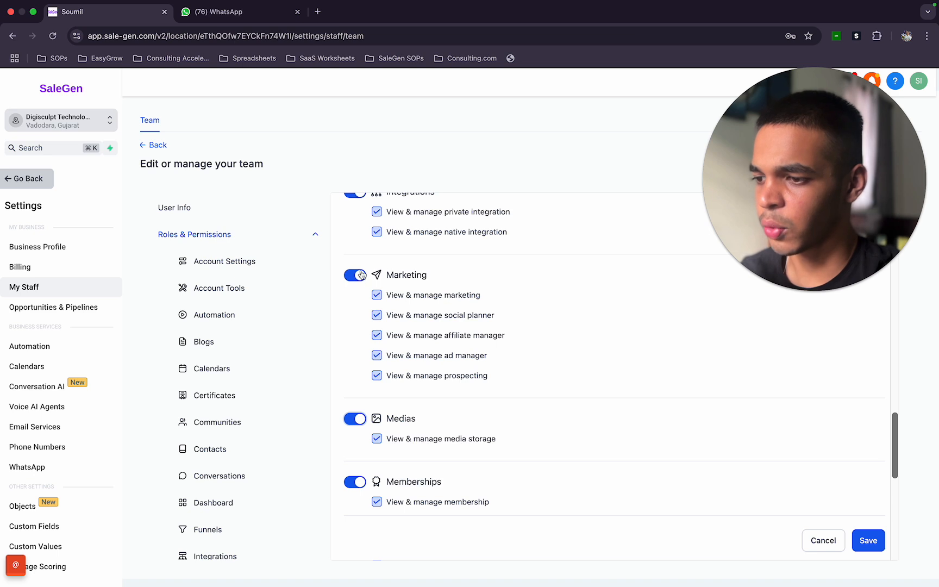
- Try toggling the Marketing and Integrations permission groups off and back on
{"action": "left_click", "coordinate": [354, 273]}
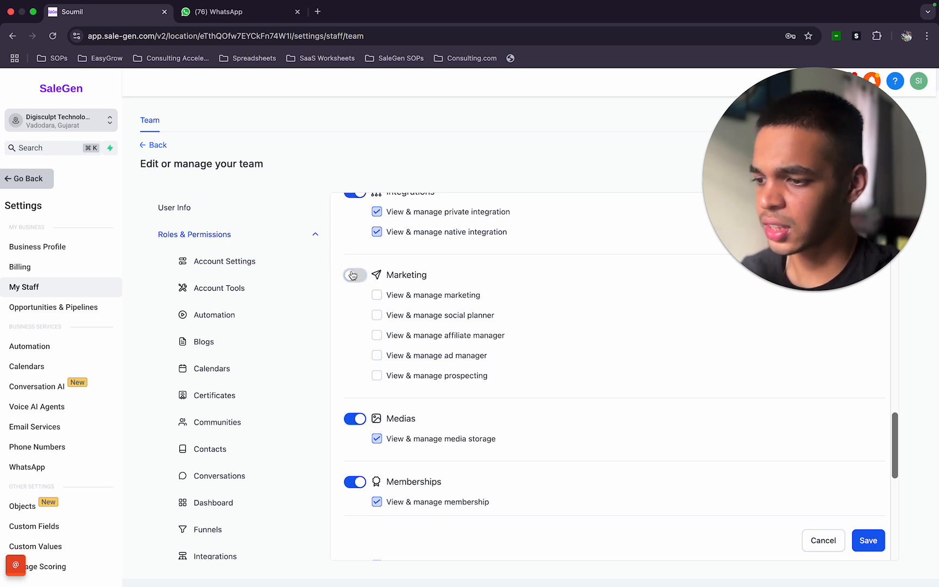
{"action": "left_click", "coordinate": [353, 274]}
{"action": "scroll", "coordinate": [354, 275], "scroll_direction": "up", "scroll_amount": 3}
{"action": "scroll", "coordinate": [353, 274], "scroll_direction": "up", "scroll_amount": 1}
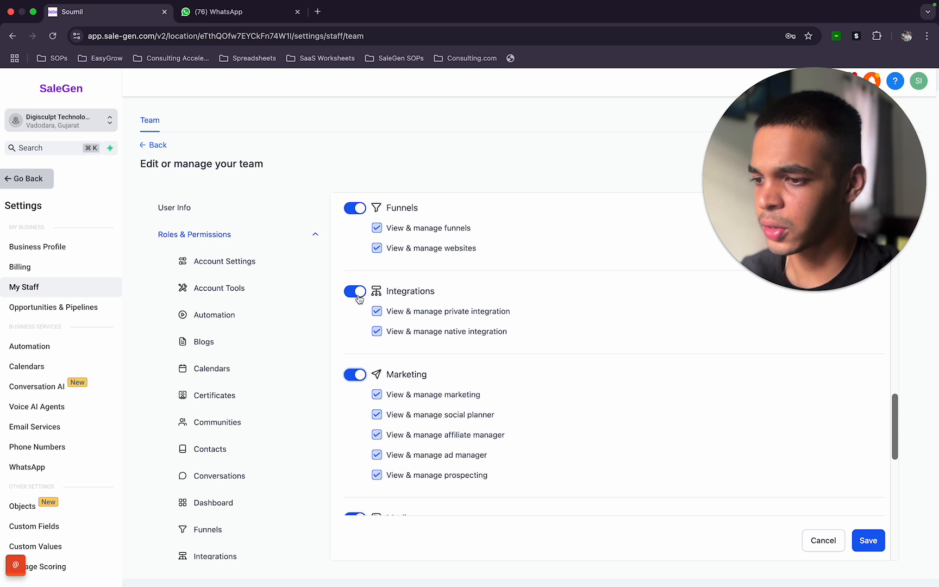
{"action": "left_click", "coordinate": [360, 298]}
{"action": "left_click", "coordinate": [359, 299]}
- Try toggling the Account Settings permission group off and back on
{"action": "scroll", "coordinate": [360, 288], "scroll_direction": "up", "scroll_amount": 3}
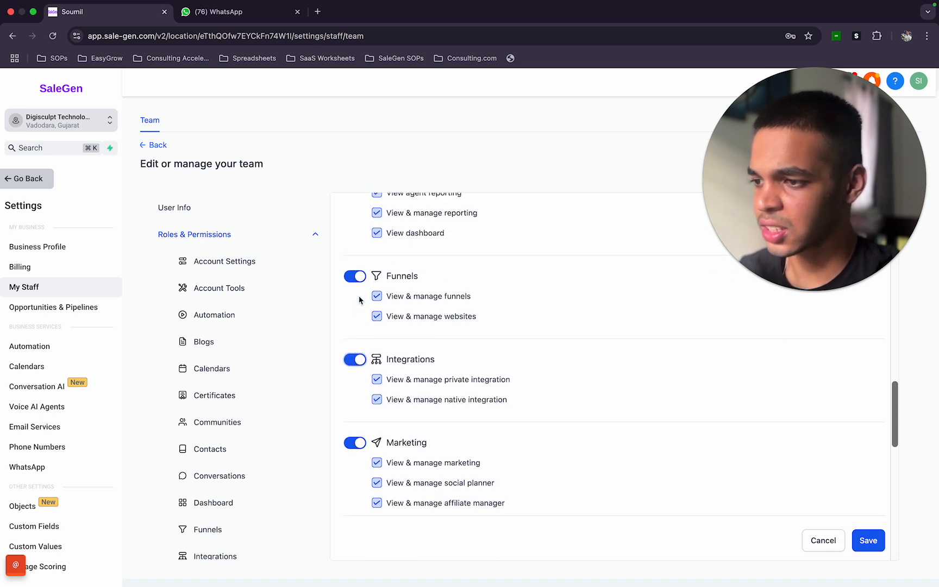
{"action": "scroll", "coordinate": [362, 277], "scroll_direction": "up", "scroll_amount": 9}
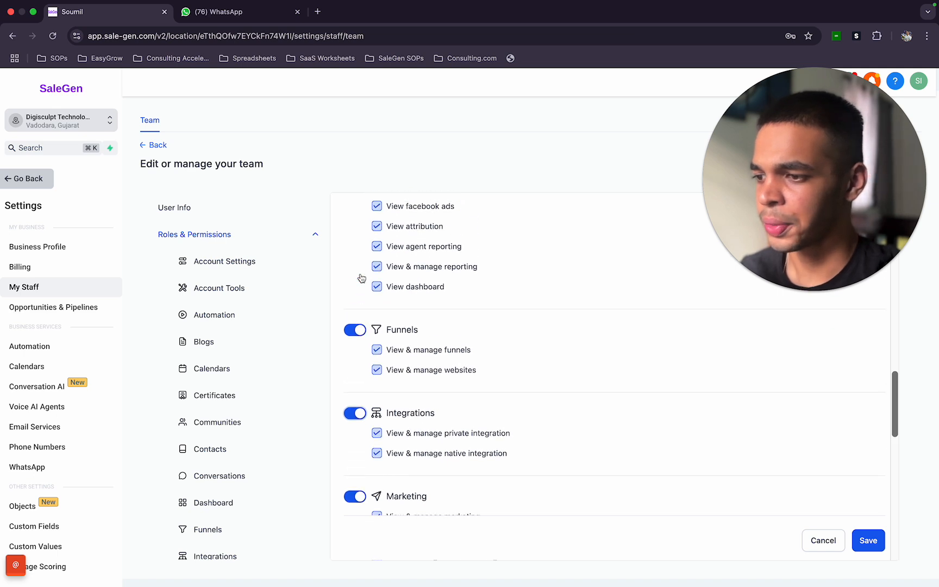
{"action": "scroll", "coordinate": [383, 302], "scroll_direction": "up", "scroll_amount": 2}
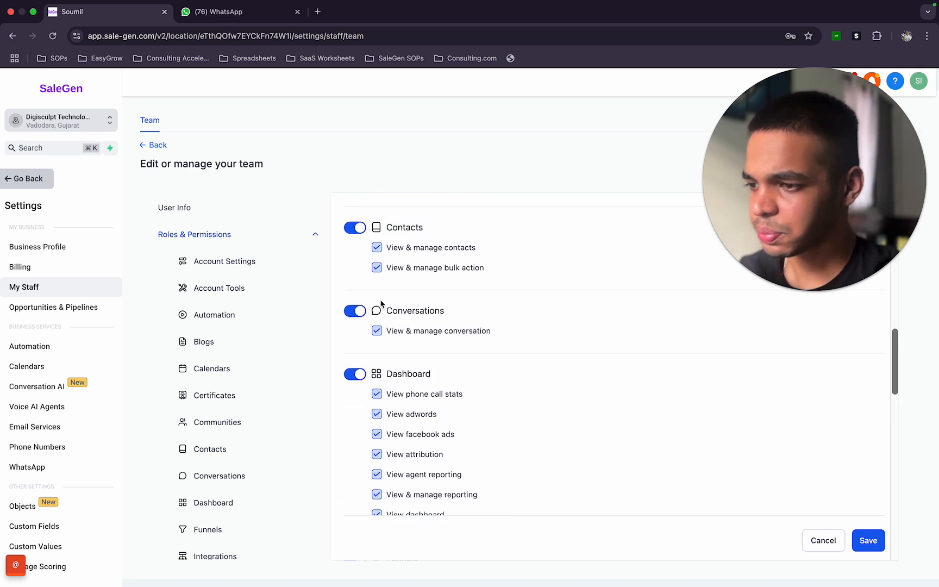
{"action": "scroll", "coordinate": [387, 315], "scroll_direction": "up", "scroll_amount": 12}
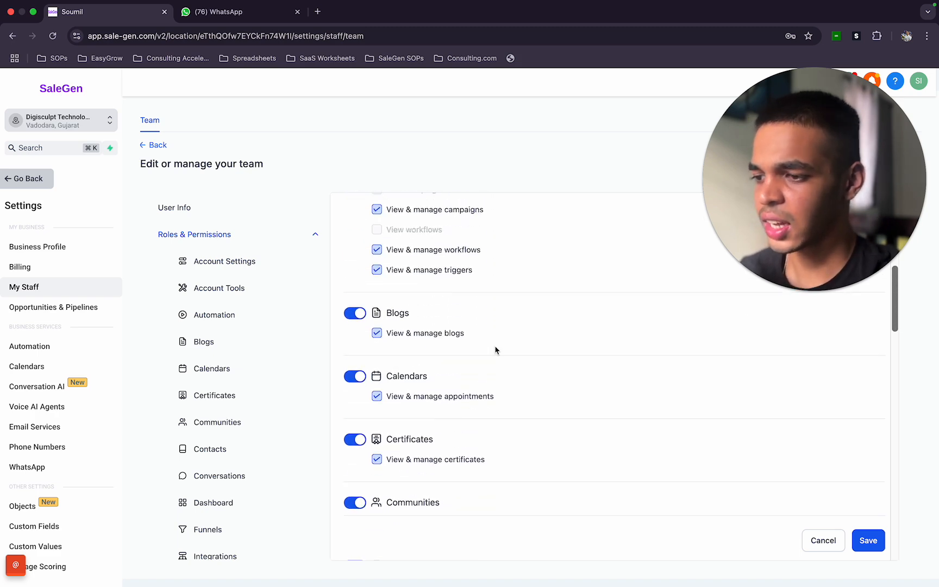
{"action": "scroll", "coordinate": [446, 251], "scroll_direction": "up", "scroll_amount": 10}
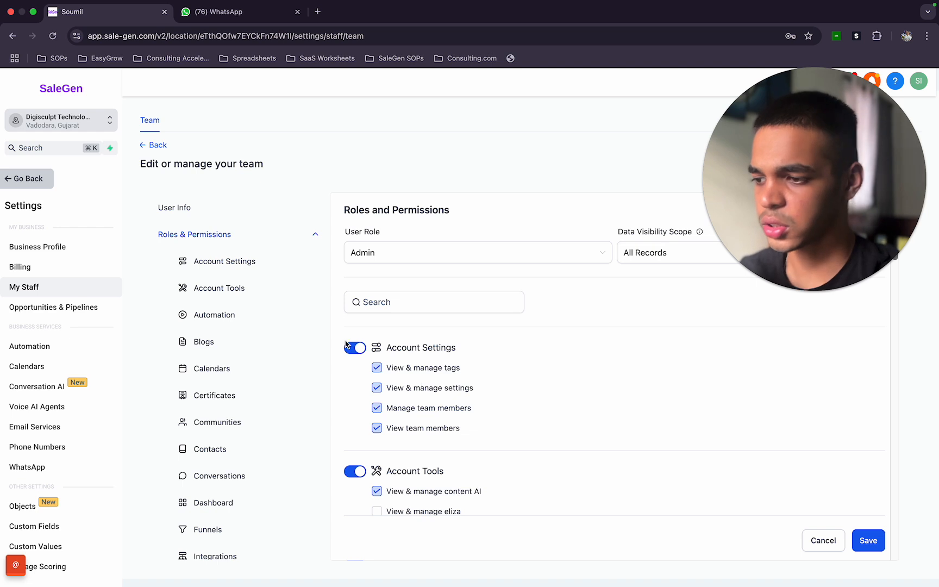
{"action": "left_click", "coordinate": [351, 349]}
{"action": "left_click", "coordinate": [354, 348]}
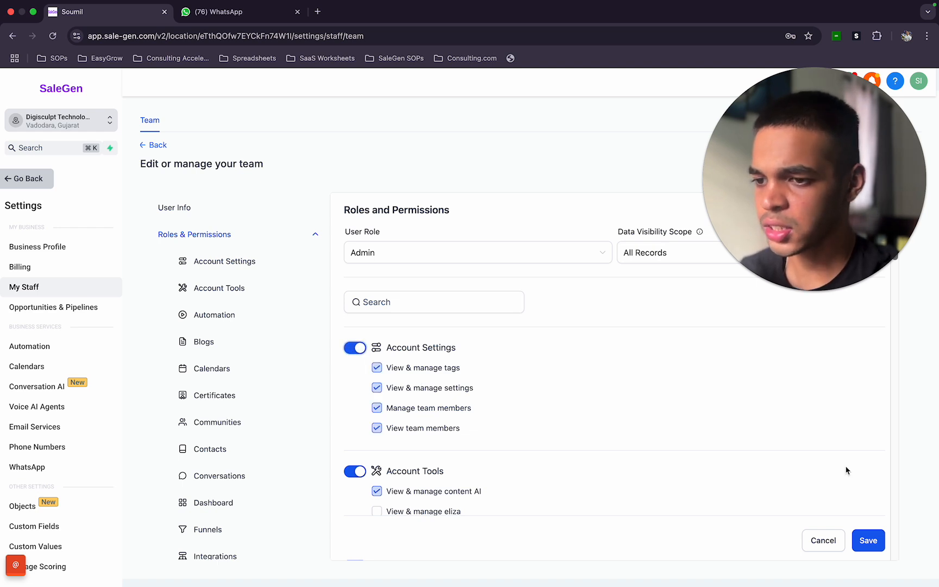
- Save the new employee with the Admin role and the selected permissions
{"action": "left_click", "coordinate": [869, 541]}
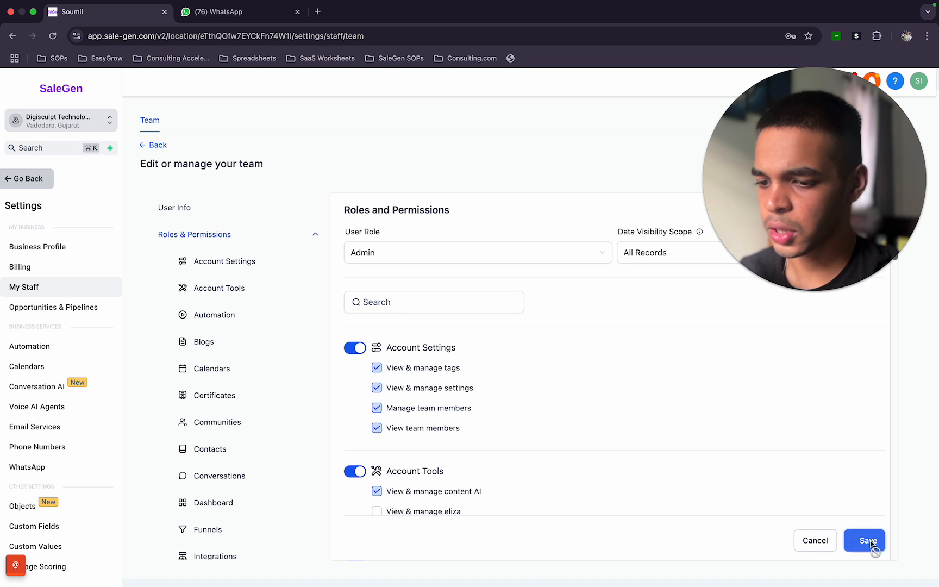
{"action": "left_click_drag", "start_coordinate": [840, 179], "coordinate": [713, 300]}
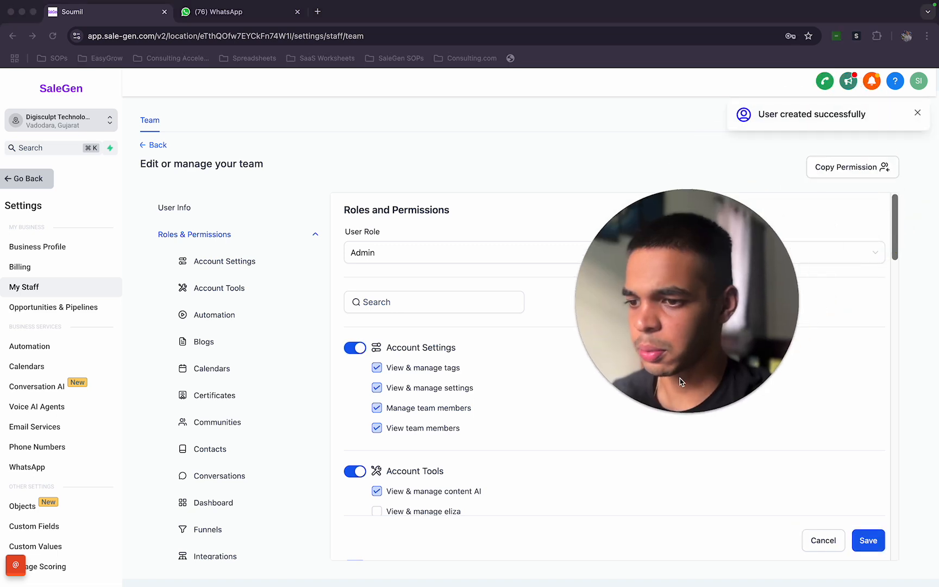
{"action": "mouse_move", "coordinate": [674, 409]}
{"action": "left_click_drag", "start_coordinate": [716, 353], "coordinate": [559, 452]}
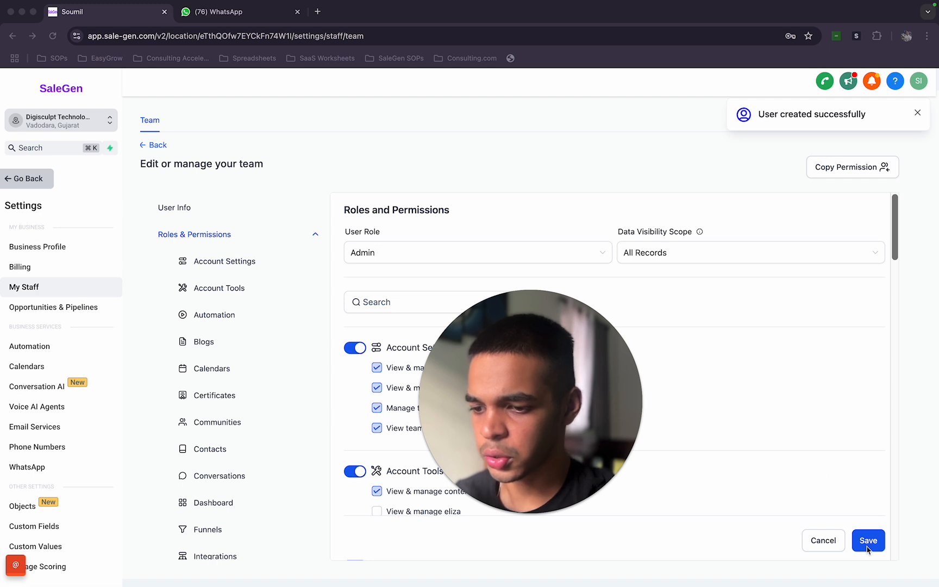
{"action": "left_click_drag", "start_coordinate": [580, 409], "coordinate": [540, 352]}
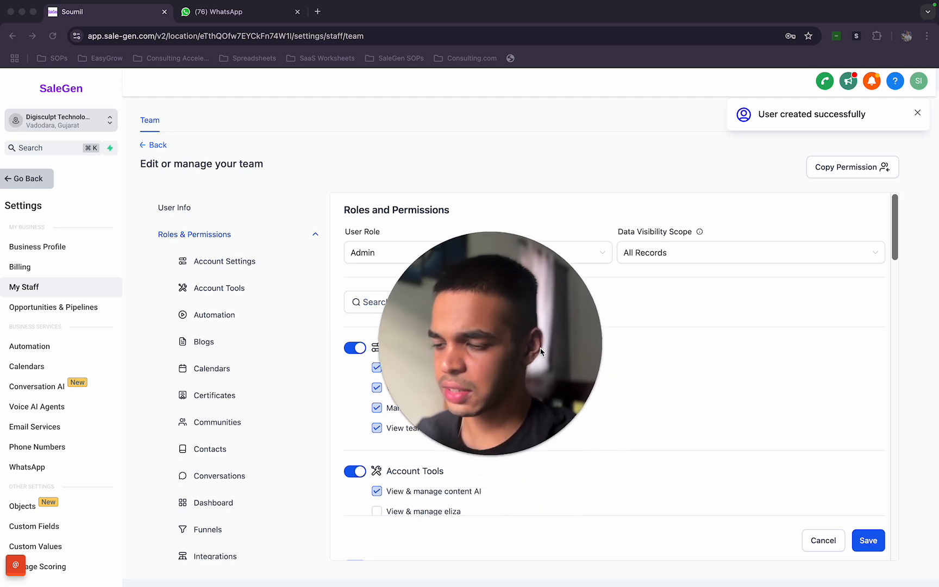
- Open app.sale-gen.com in a new incognito window
{"action": "left_click", "coordinate": [321, 11]}
{"action": "type", "text": "app."}
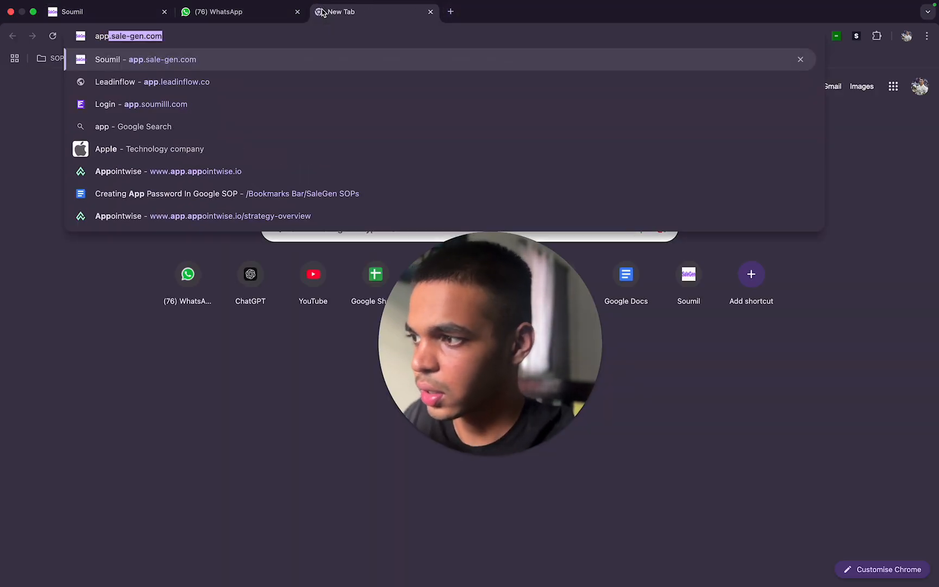
{"action": "type", "text": "sale-gen."}
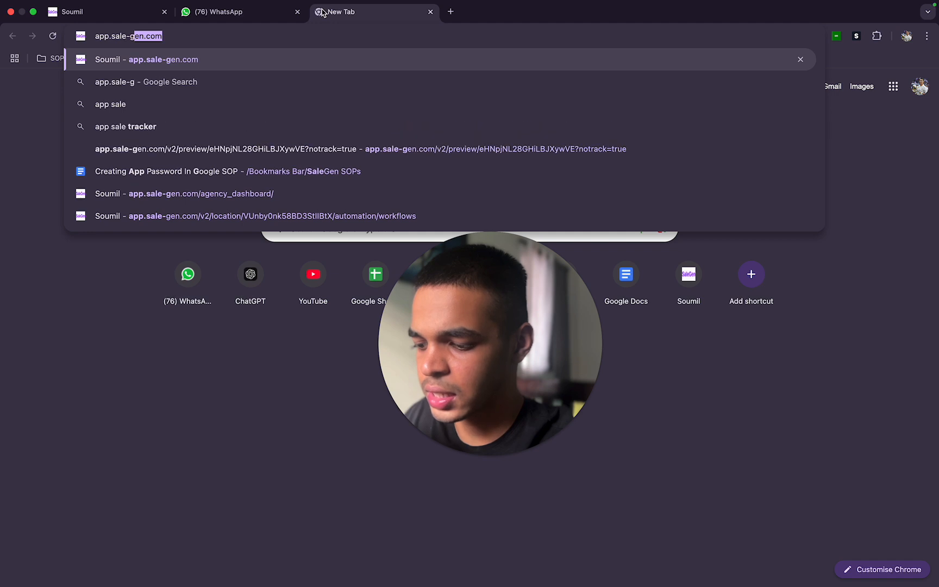
{"action": "type", "text": "com"}
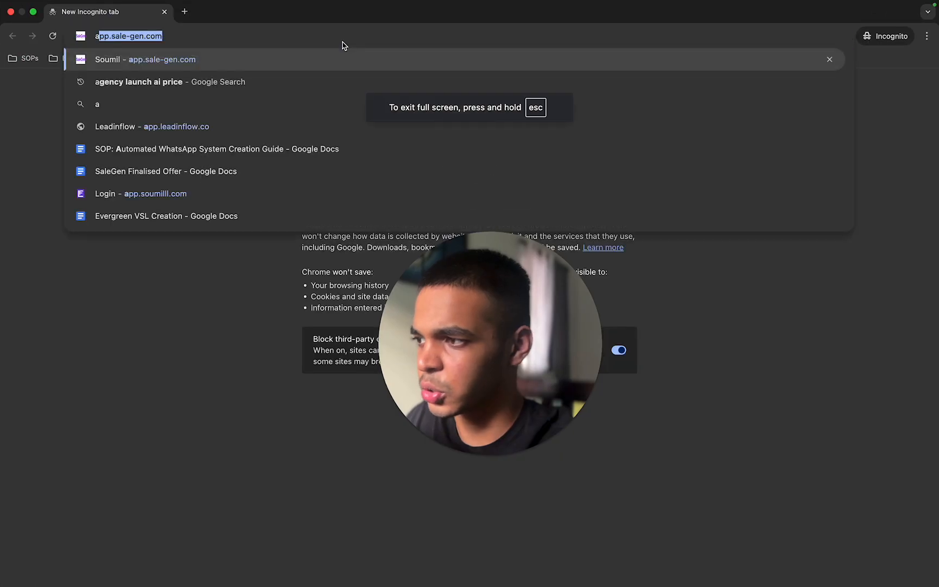
{"action": "key", "text": "Return"}
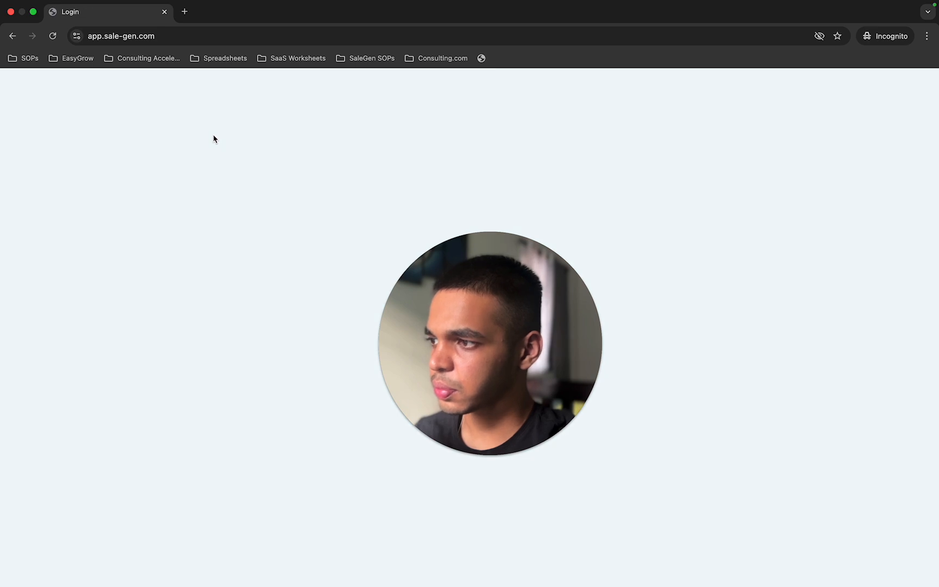
- Sign in with the new employee's email and account password, then request the security code by email
{"action": "left_click_drag", "start_coordinate": [477, 296], "coordinate": [836, 248]}
{"action": "left_click", "coordinate": [479, 264]}
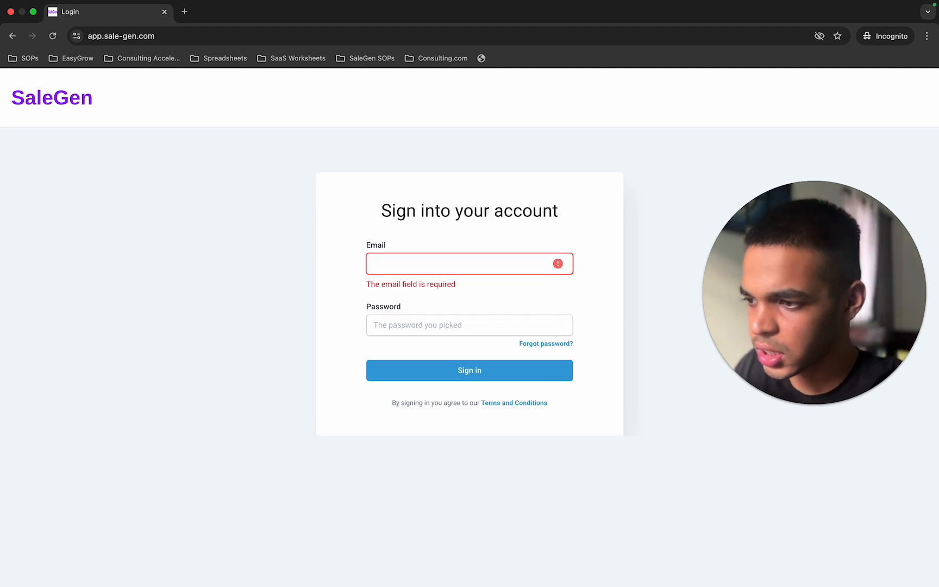
{"action": "key", "text": "super+v"}
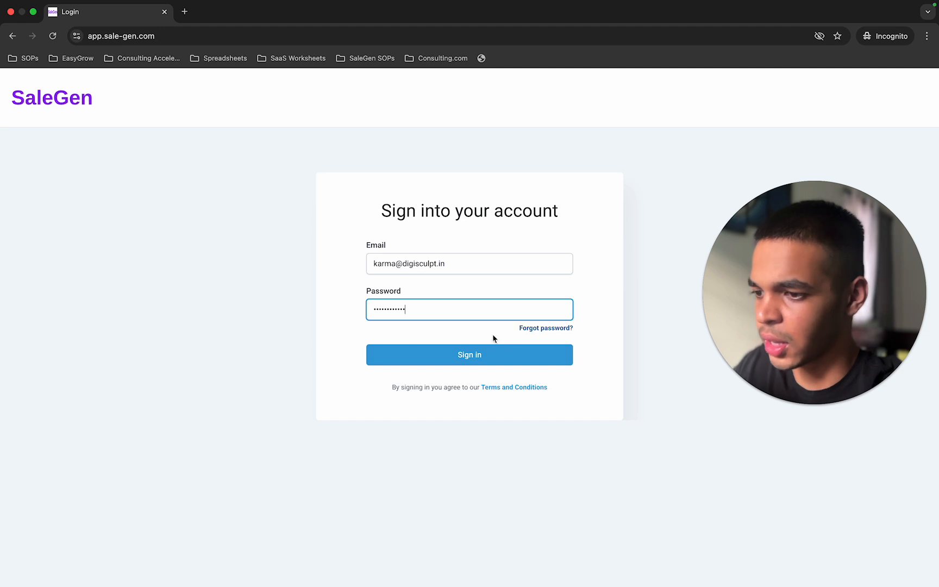
{"action": "left_click", "coordinate": [473, 356]}
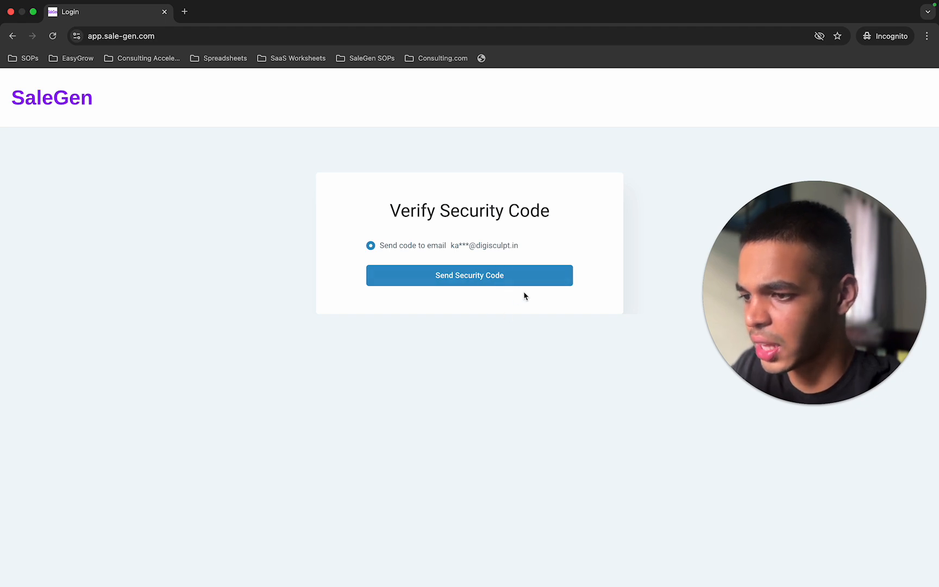
{"action": "left_click", "coordinate": [556, 273]}
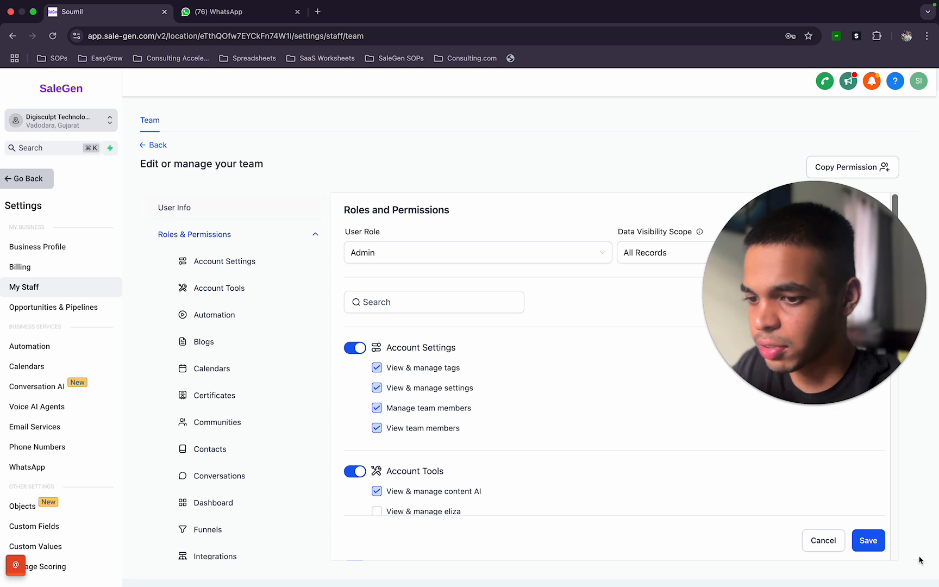
- Close the permissions editor to return to the staff list
{"action": "left_click", "coordinate": [823, 540]}
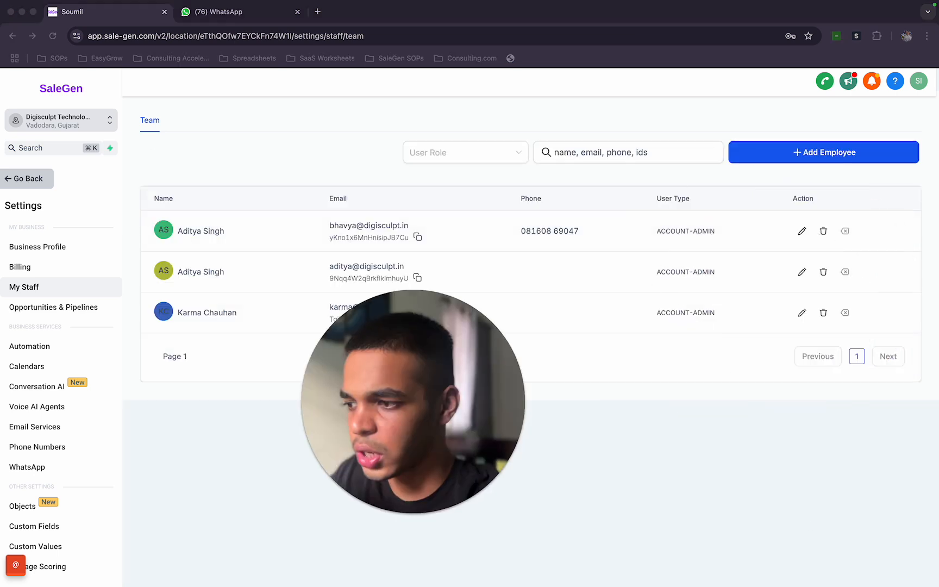
{"action": "left_click_drag", "start_coordinate": [441, 483], "coordinate": [376, 250]}
- Open the new employee's user info for review and cancel without making changes
{"action": "left_click", "coordinate": [798, 365]}
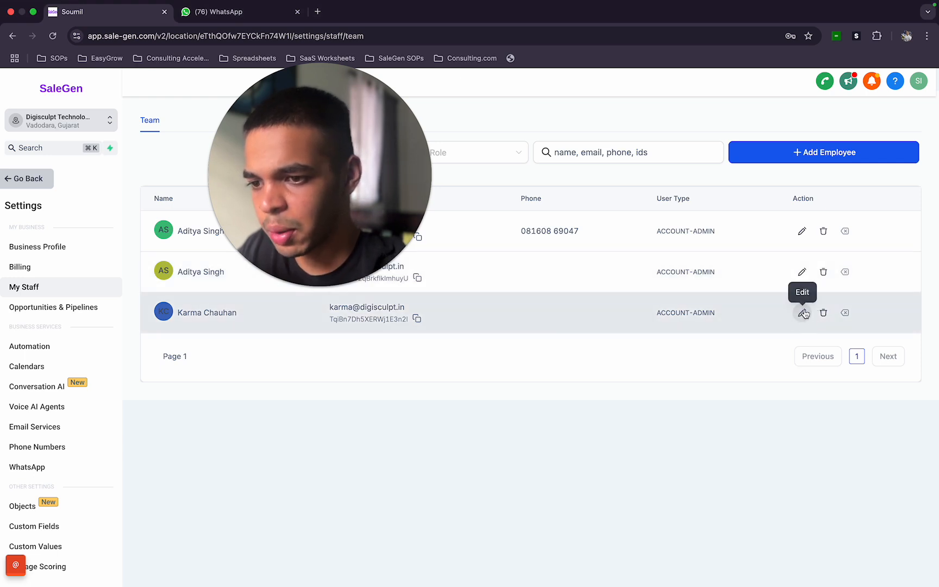
{"action": "left_click", "coordinate": [803, 313]}
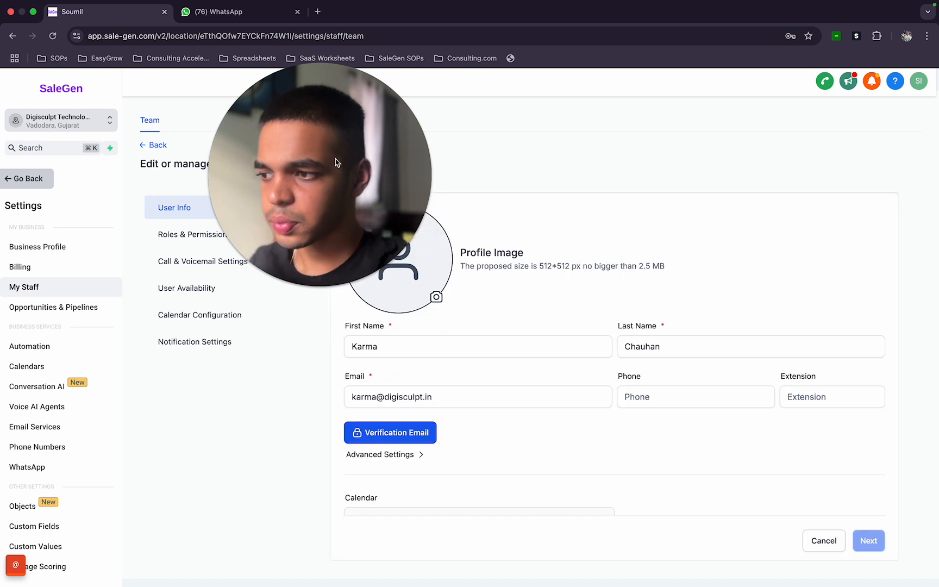
{"action": "left_click", "coordinate": [693, 402]}
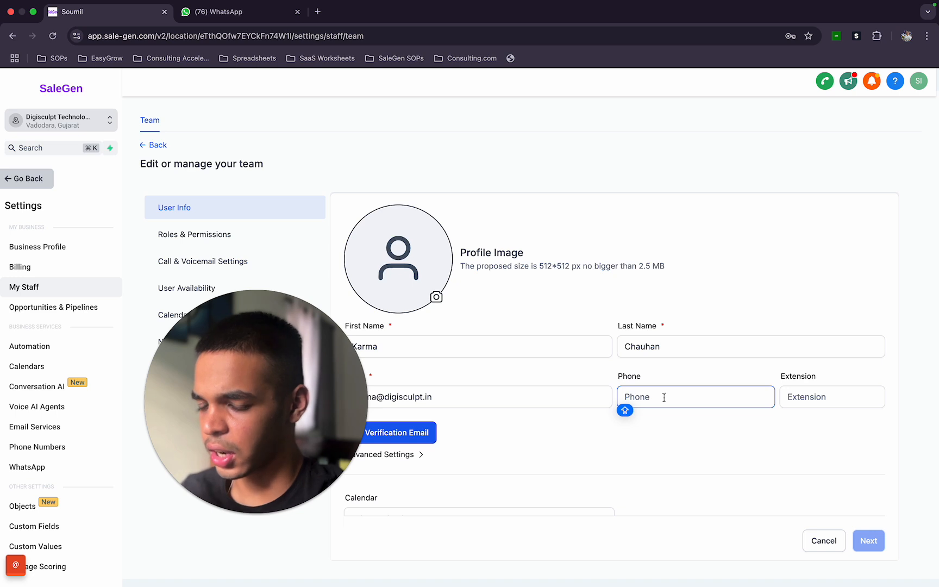
{"action": "left_click", "coordinate": [824, 541]}
{"action": "left_click_drag", "start_coordinate": [298, 372], "coordinate": [427, 248]}
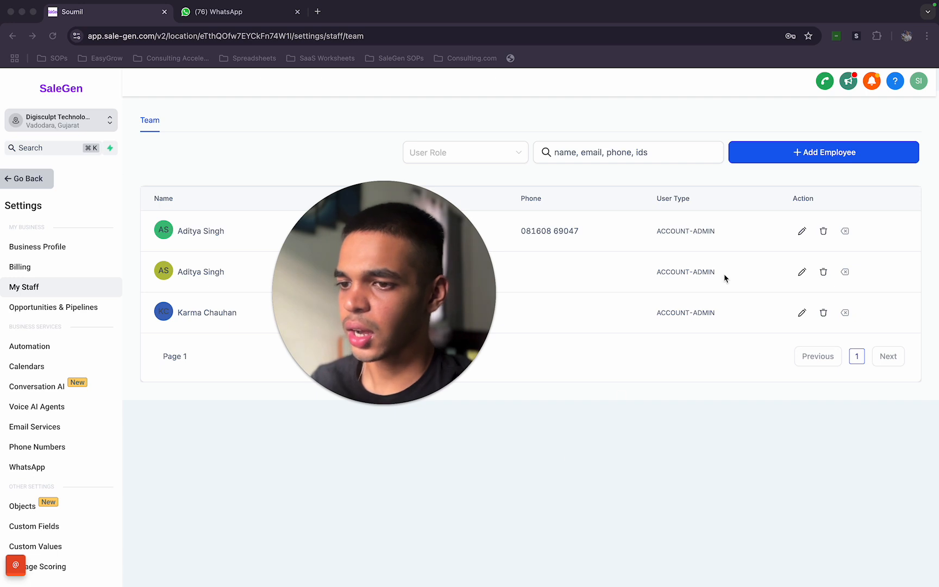
{"action": "left_click", "coordinate": [813, 196]}
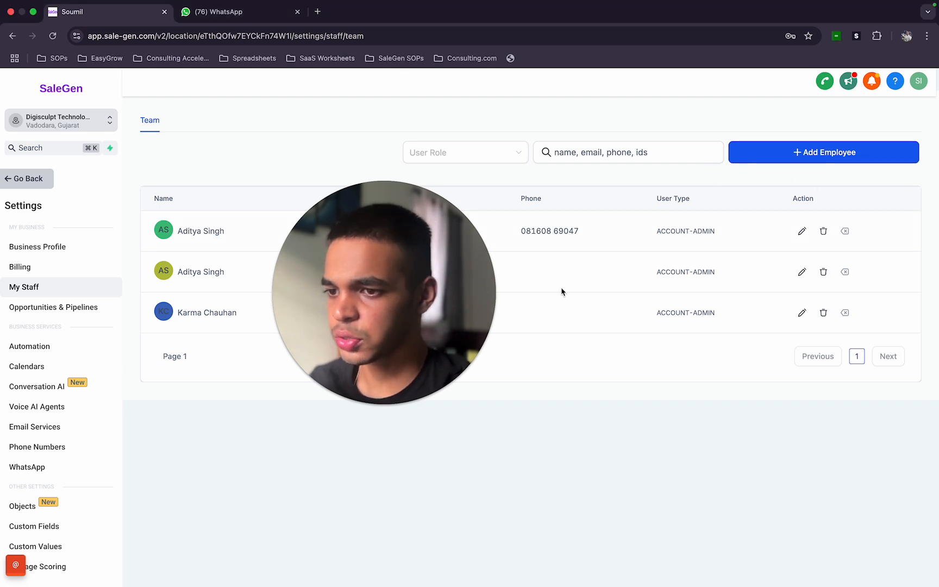